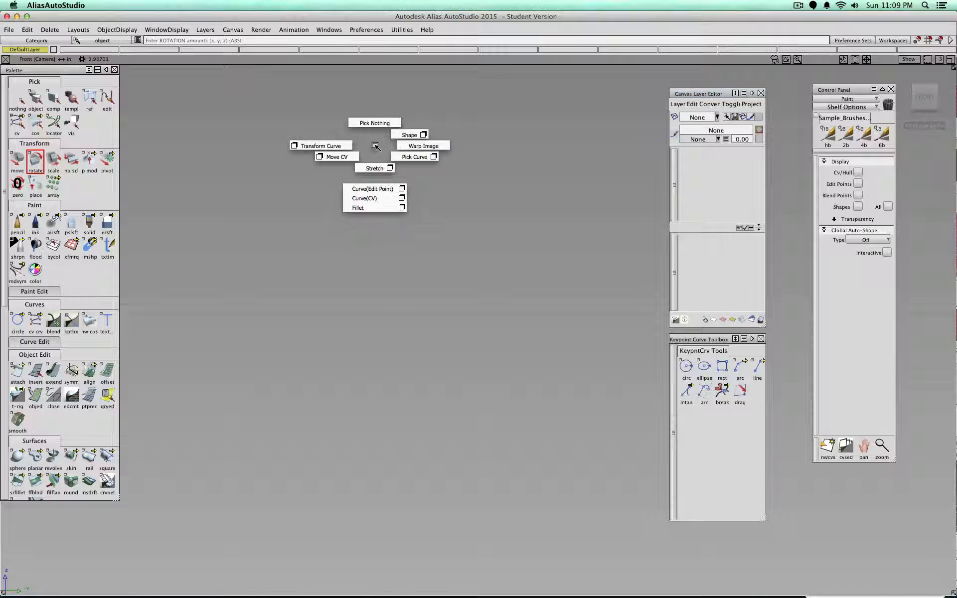
# Step: Close the Canvas Layer Editor and switch the workflow to Modeling
pyautogui.keyDown('ctrl'); pyautogui.keyDown('shift'); pyautogui.click(376, 146); pyautogui.keyUp('shift'); pyautogui.keyUp('ctrl')
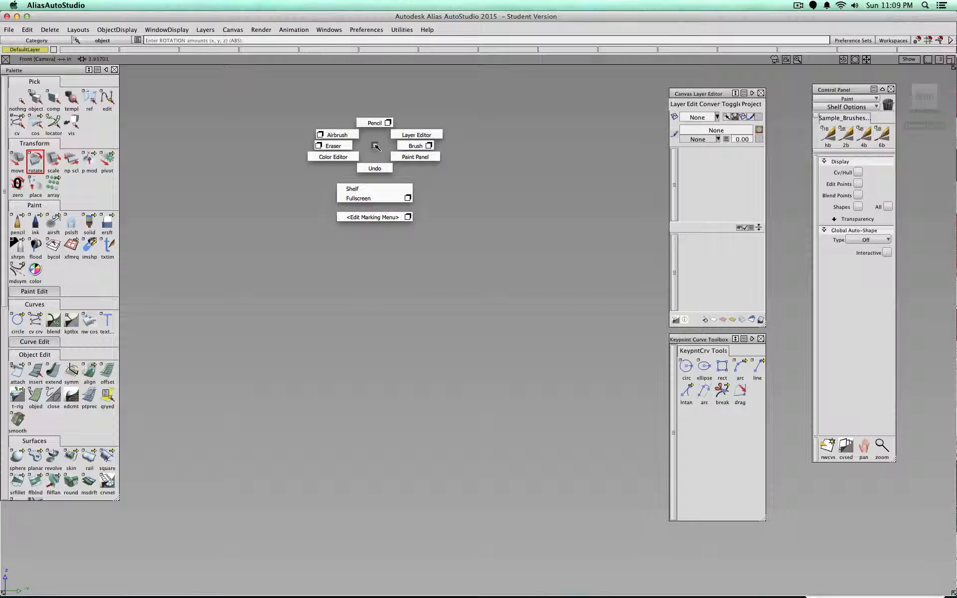
pyautogui.click(760, 92)
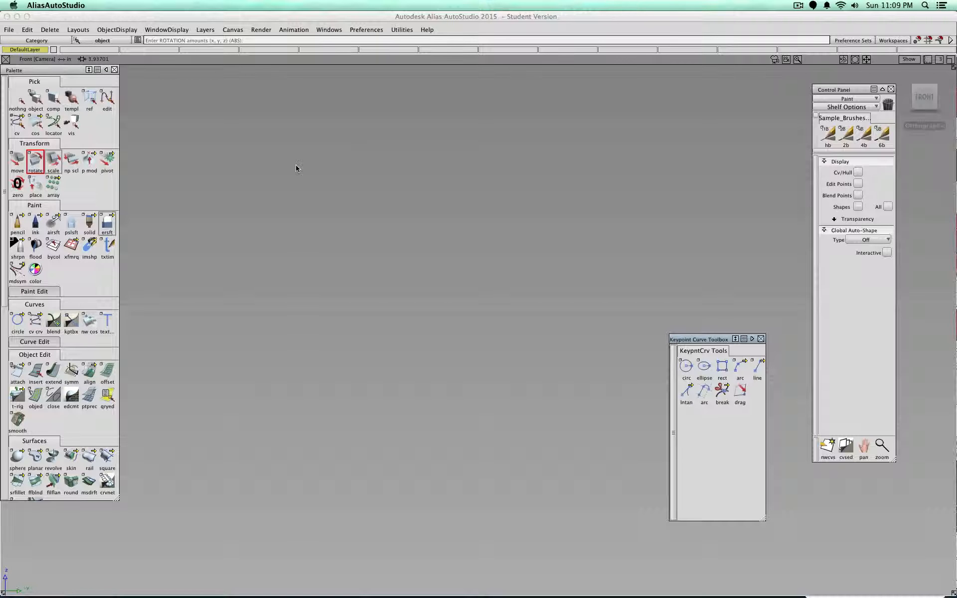
pyautogui.click(343, 30)
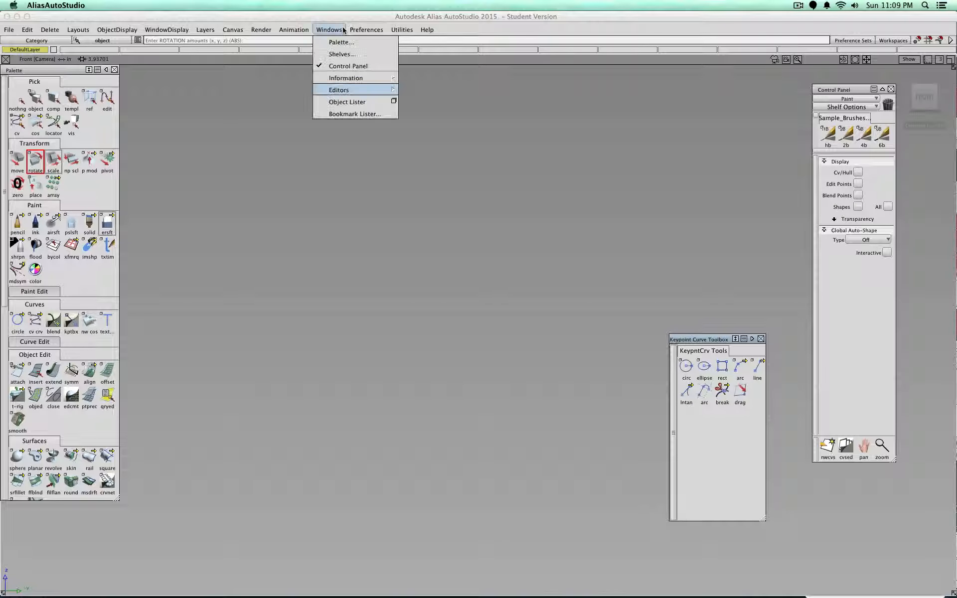
pyautogui.moveTo(366, 30)
pyautogui.moveTo(394, 43)
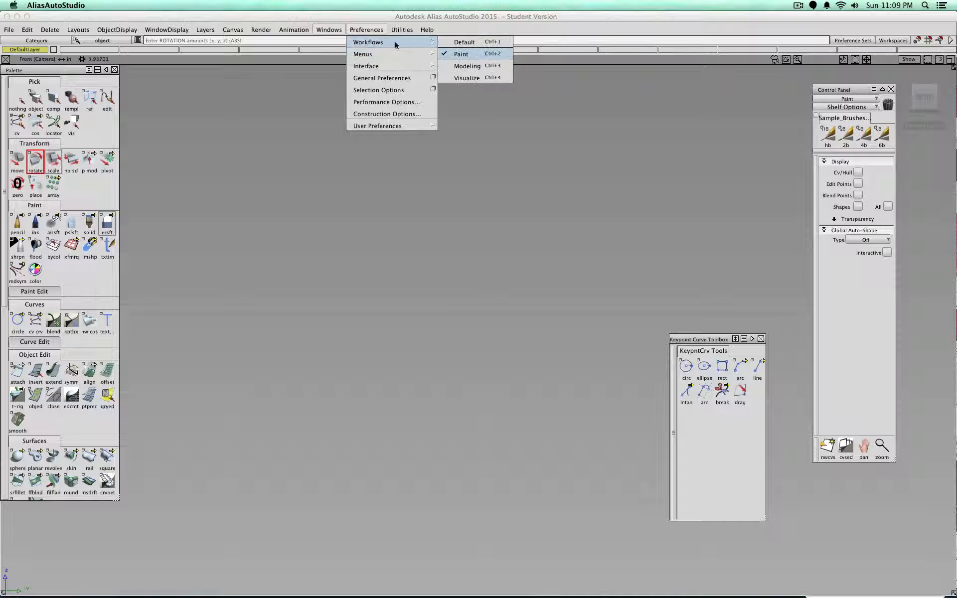
pyautogui.click(466, 66)
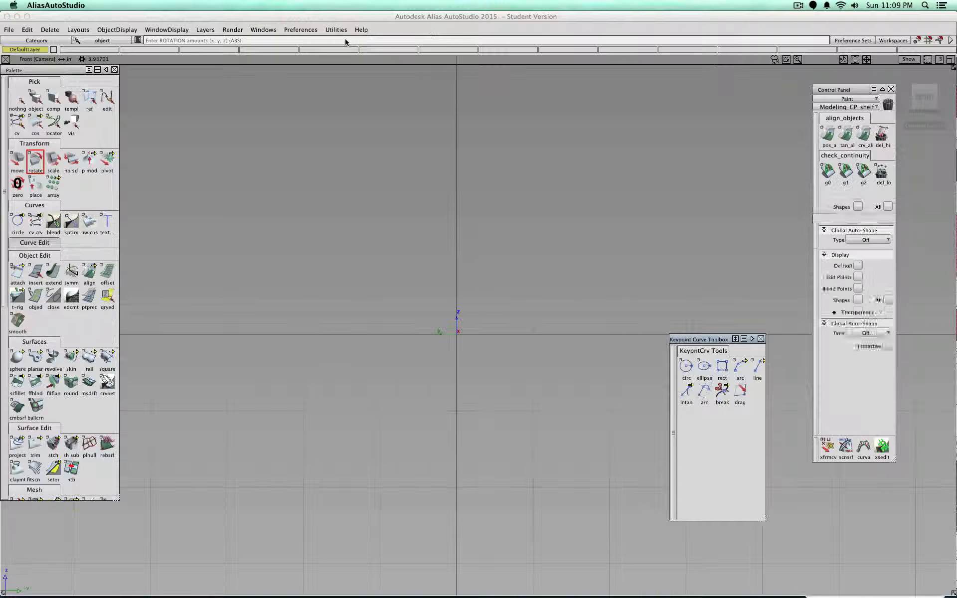
# Step: Set the menu preference to Long Menus
pyautogui.click(310, 30)
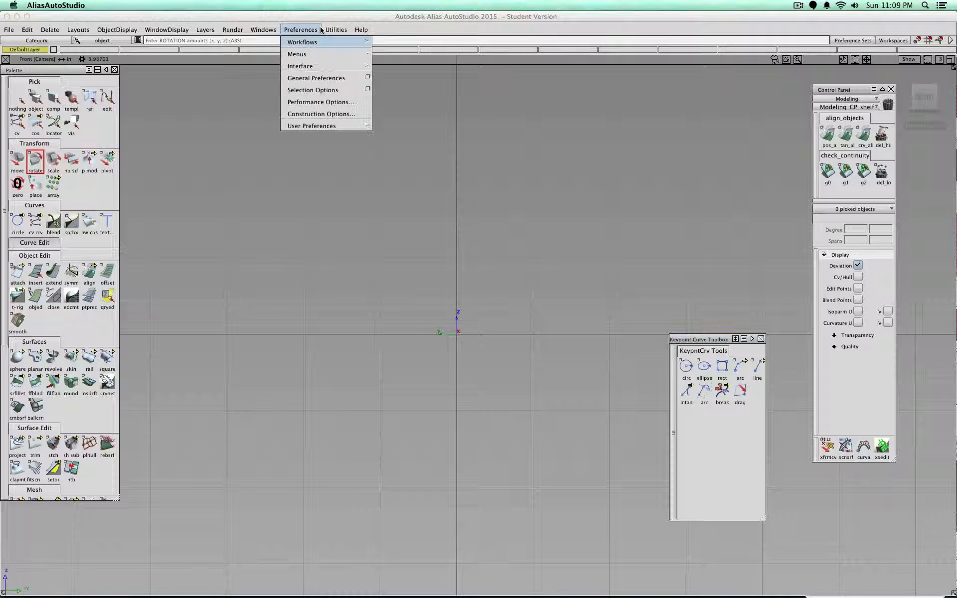
pyautogui.moveTo(320, 53)
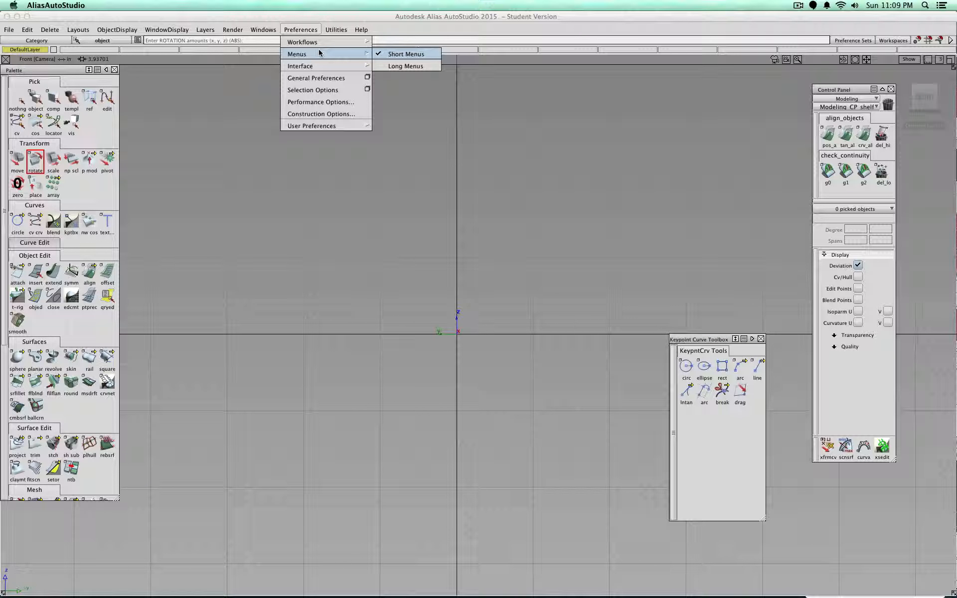
pyautogui.click(410, 69)
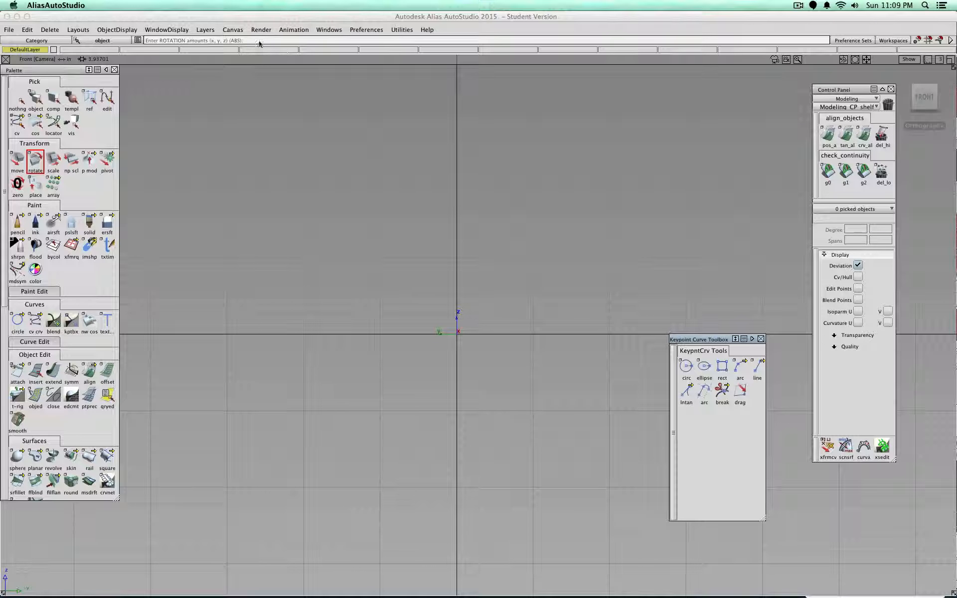
# Step: Start a new canvas and name it Front Sketch
pyautogui.click(230, 30)
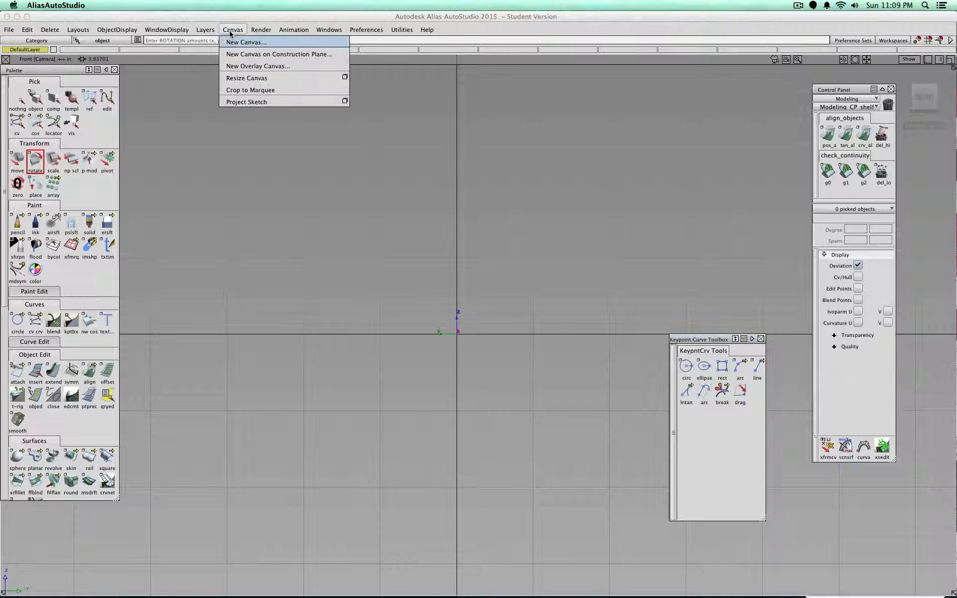
pyautogui.click(233, 43)
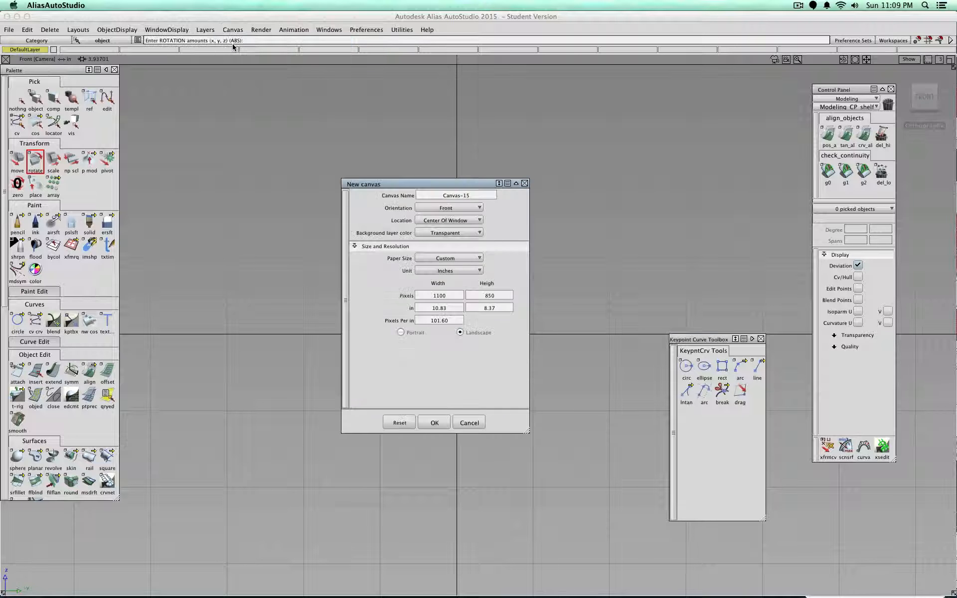
pyautogui.click(469, 195)
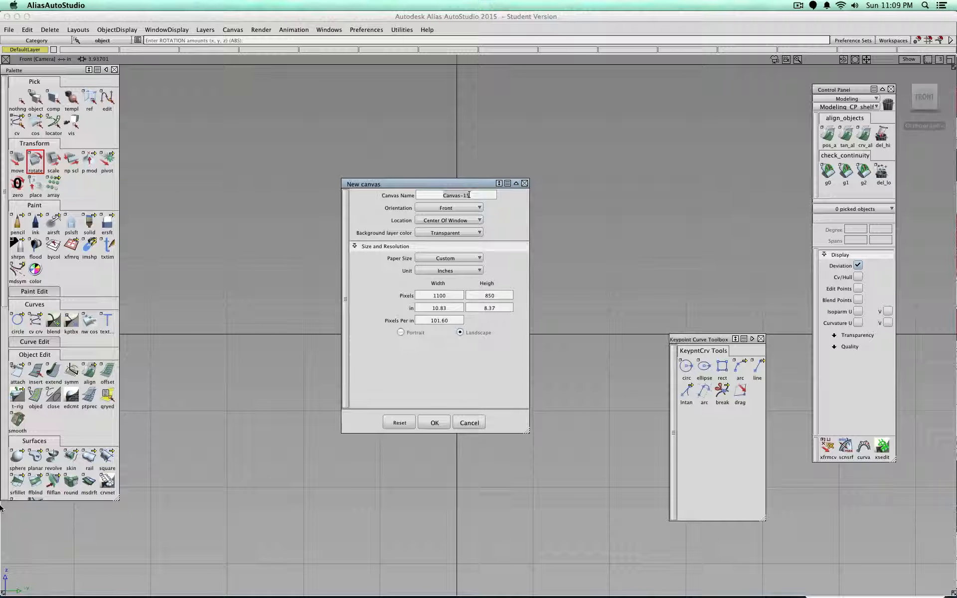
pyautogui.write('Front SKetch')
pyautogui.press('BackSpace')
pyautogui.press('BackSpace')
pyautogui.press('BackSpace')
pyautogui.press('BackSpace')
pyautogui.press('BackSpace')
pyautogui.press('BackSpace')
pyautogui.press('BackSpace')
pyautogui.press('BackSpace')
pyautogui.press('BackSpace')
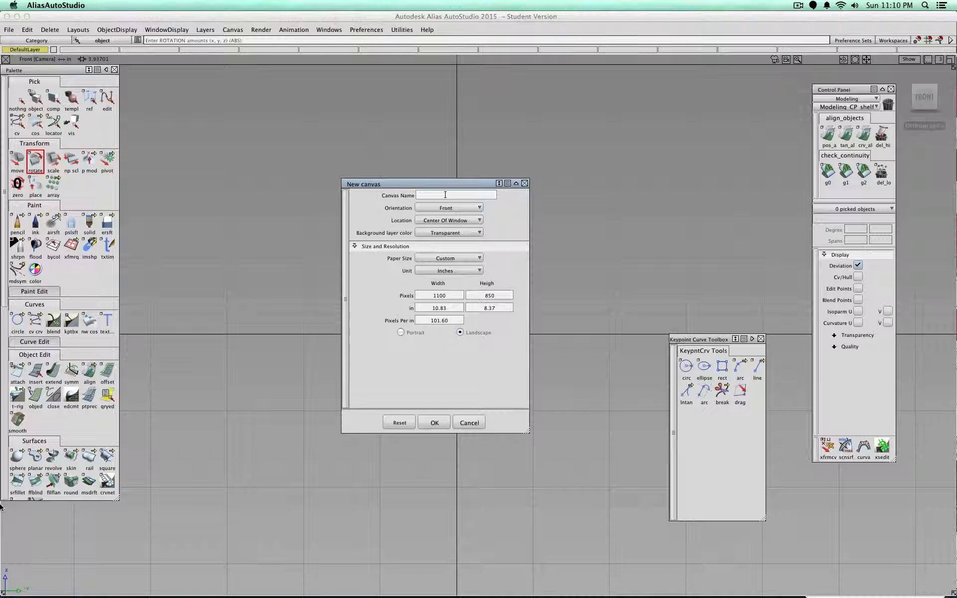
pyautogui.write('nt Sketch')
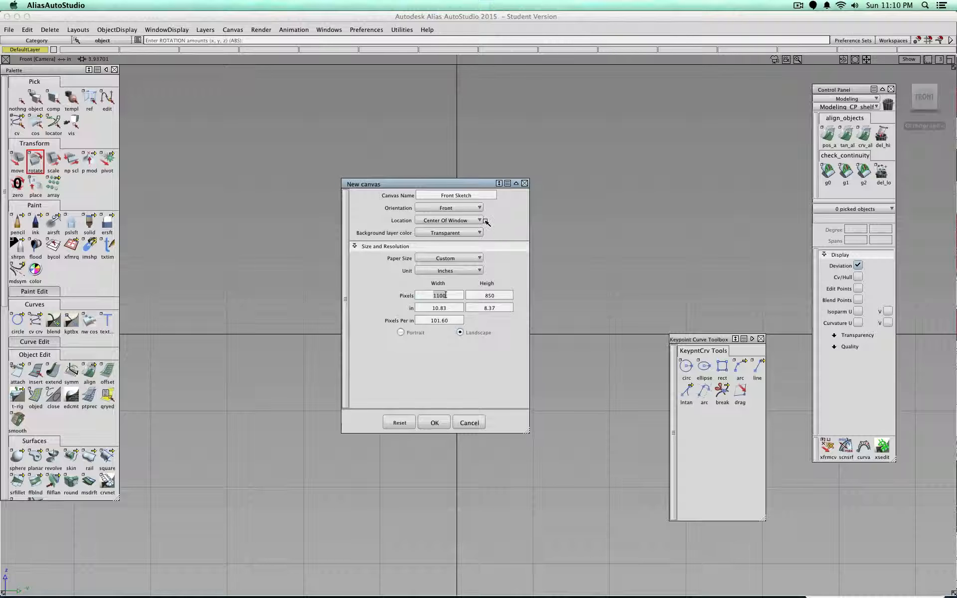
pyautogui.click(472, 209)
pyautogui.click(472, 210)
pyautogui.click(472, 210)
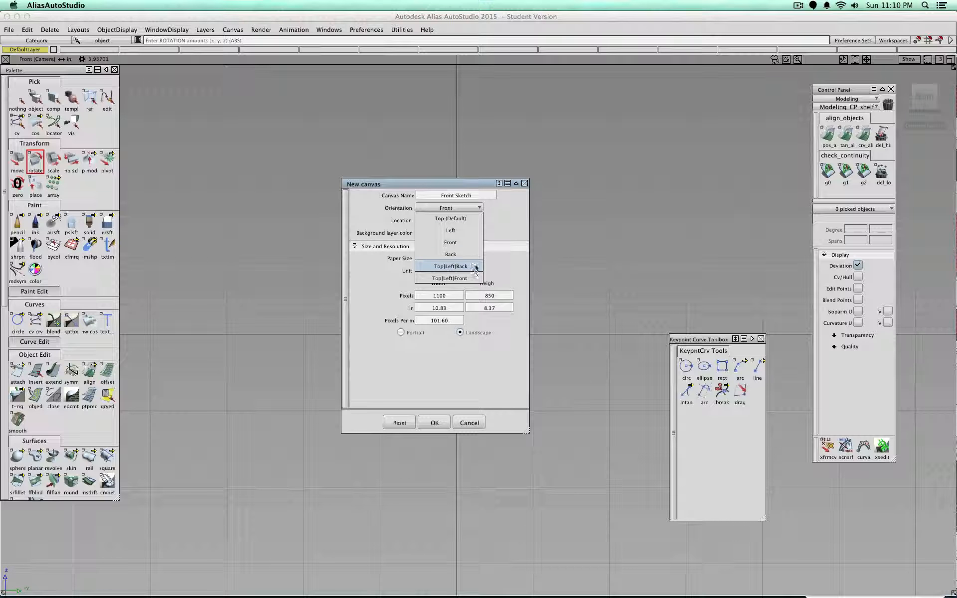
pyautogui.click(511, 207)
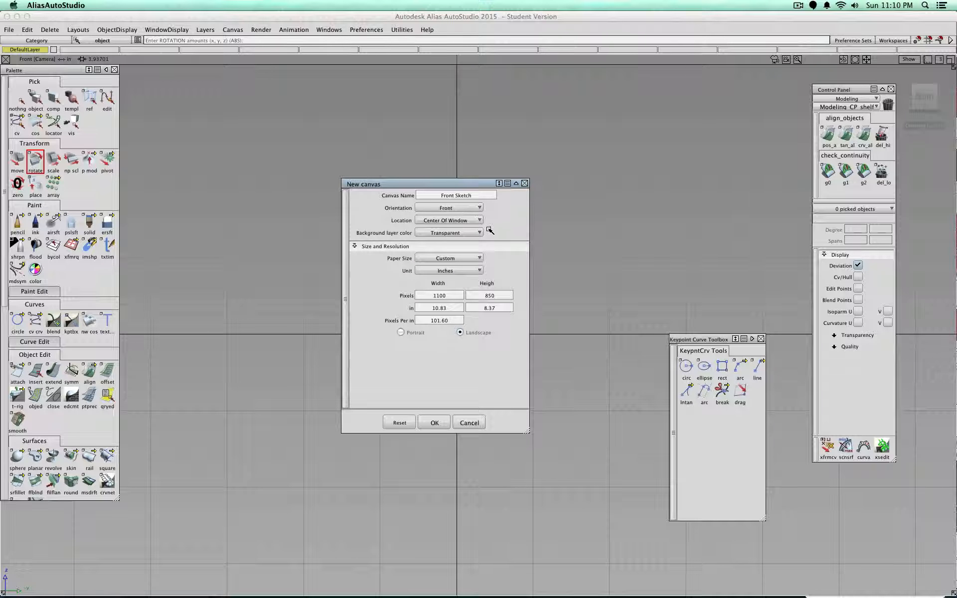
pyautogui.click(458, 233)
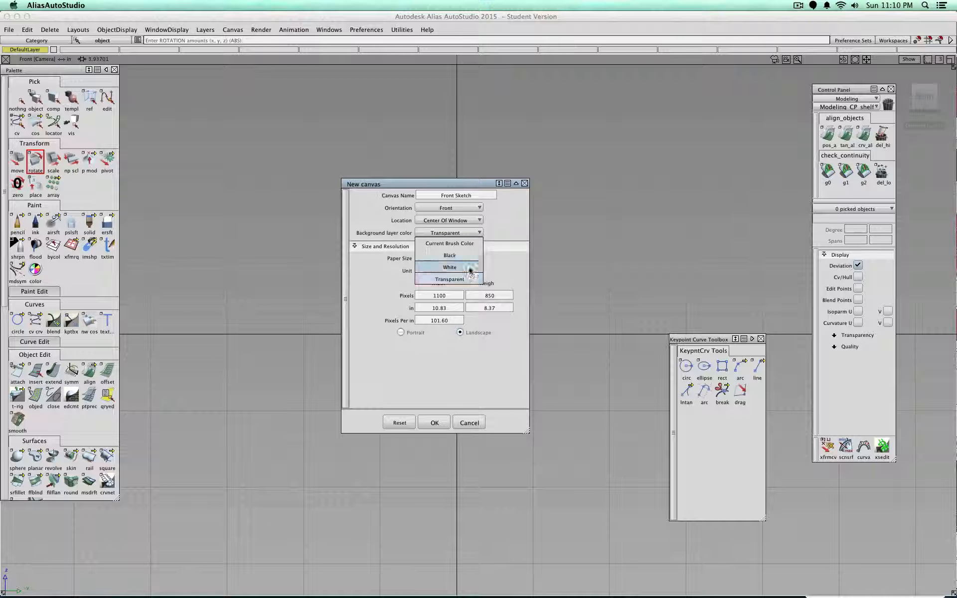
pyautogui.click(521, 275)
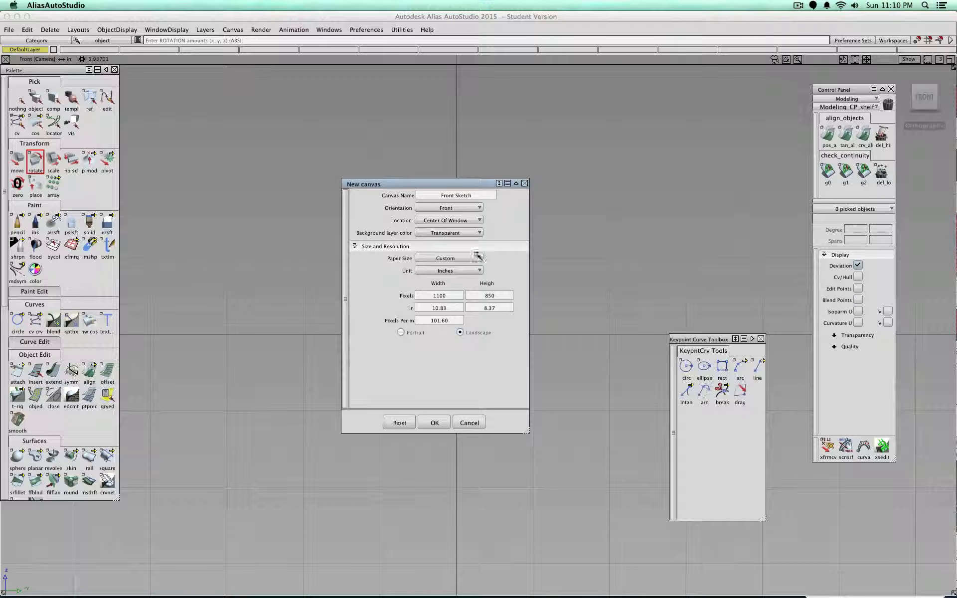
# Step: Apply the Letter paper size to the new canvas, and set the paper size back to Custom with inches as the unit
pyautogui.click(440, 259)
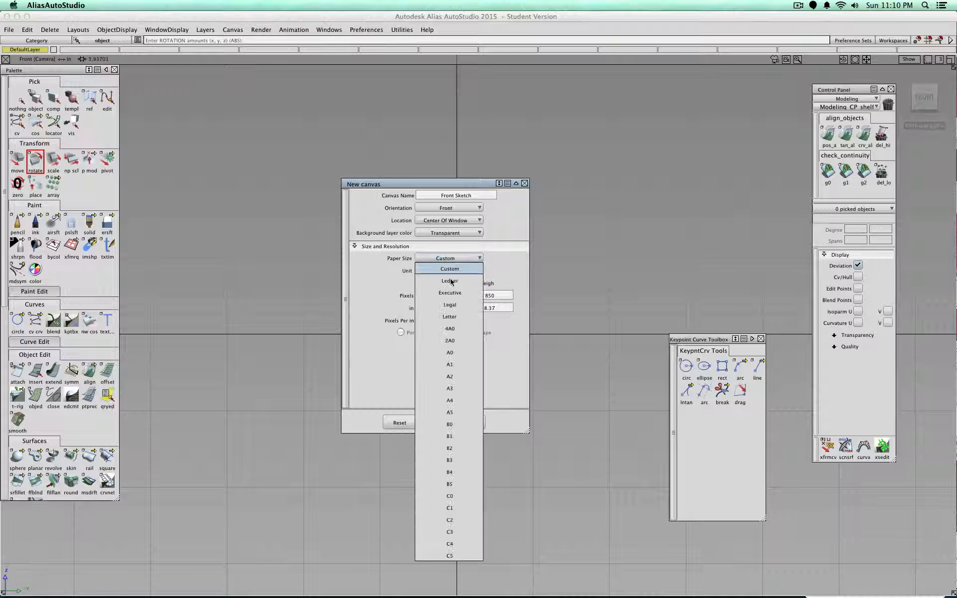
pyautogui.click(469, 305)
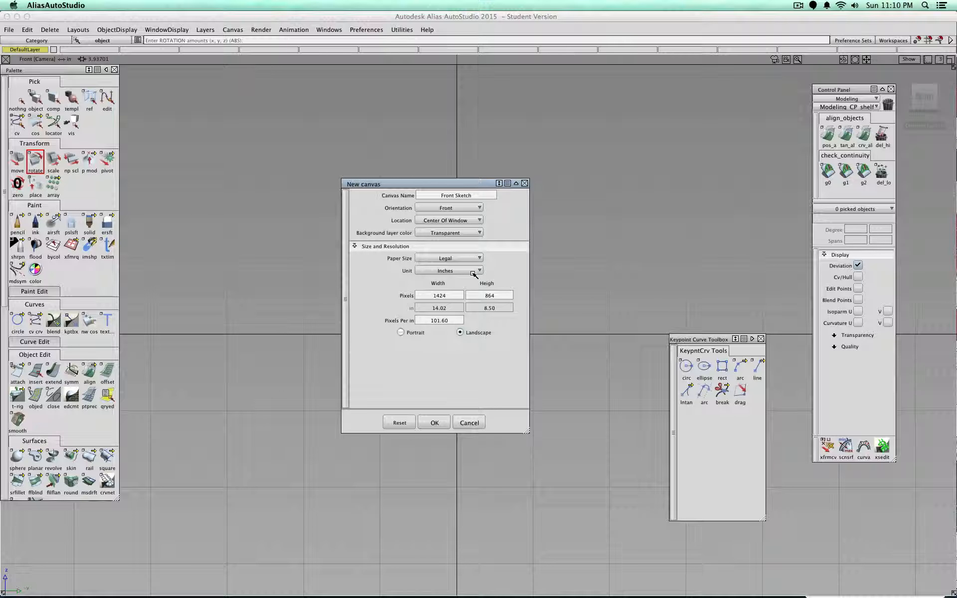
pyautogui.click(473, 258)
pyautogui.click(448, 313)
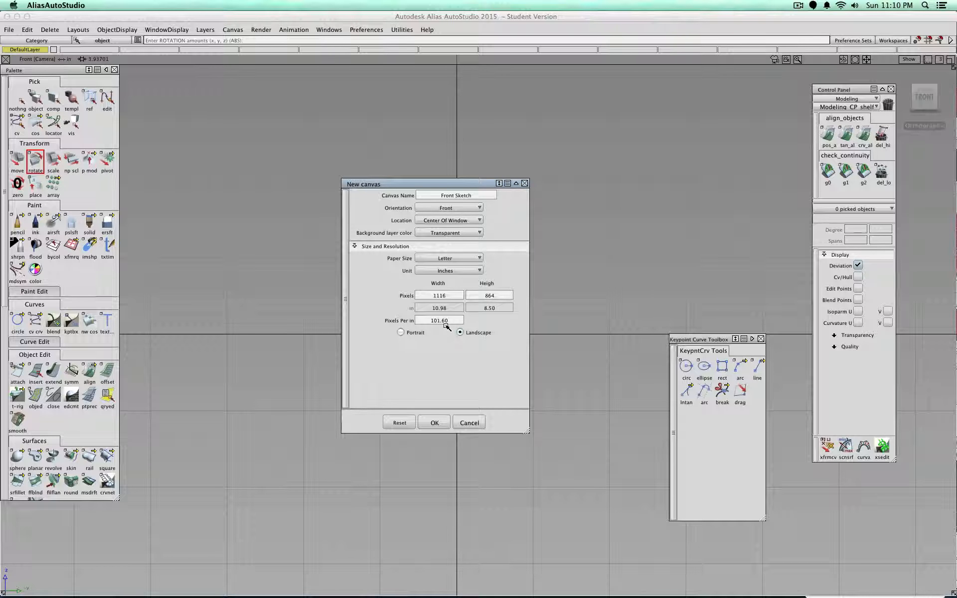
pyautogui.click(431, 271)
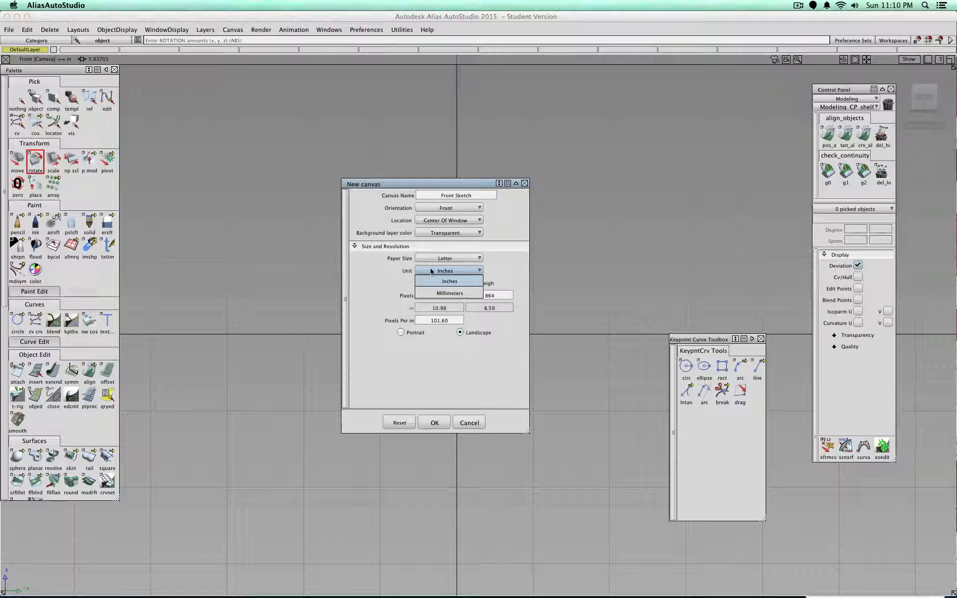
pyautogui.click(431, 270)
pyautogui.click(435, 257)
pyautogui.click(440, 270)
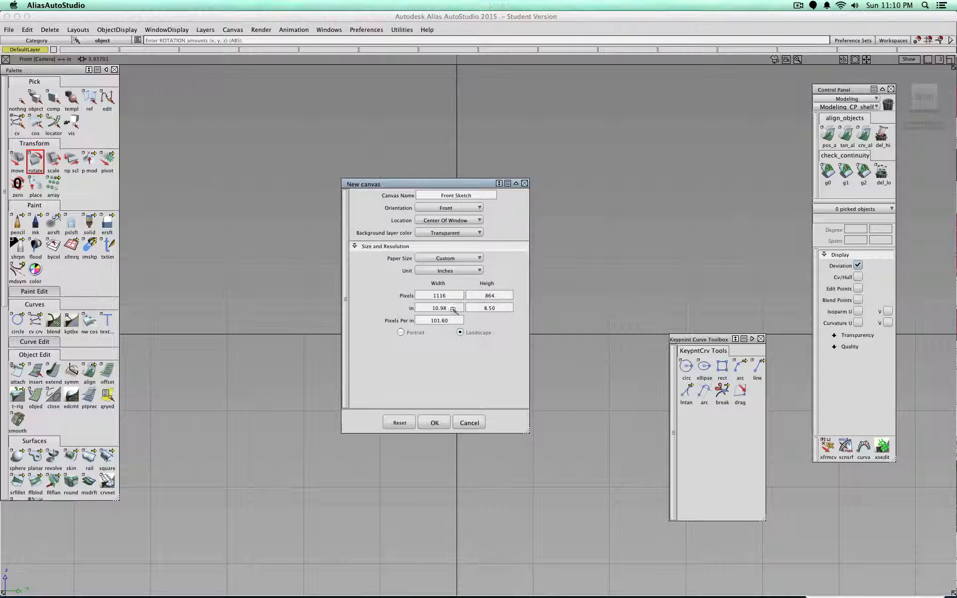
# Step: Revise the custom size and resolution values of the new canvas, and create the Front Sketch canvas
pyautogui.moveTo(451, 308); pyautogui.dragTo(408, 307)
pyautogui.press('Tab')
pyautogui.press('Tab')
pyautogui.write('10')
pyautogui.click(471, 194)
pyautogui.click(434, 423)
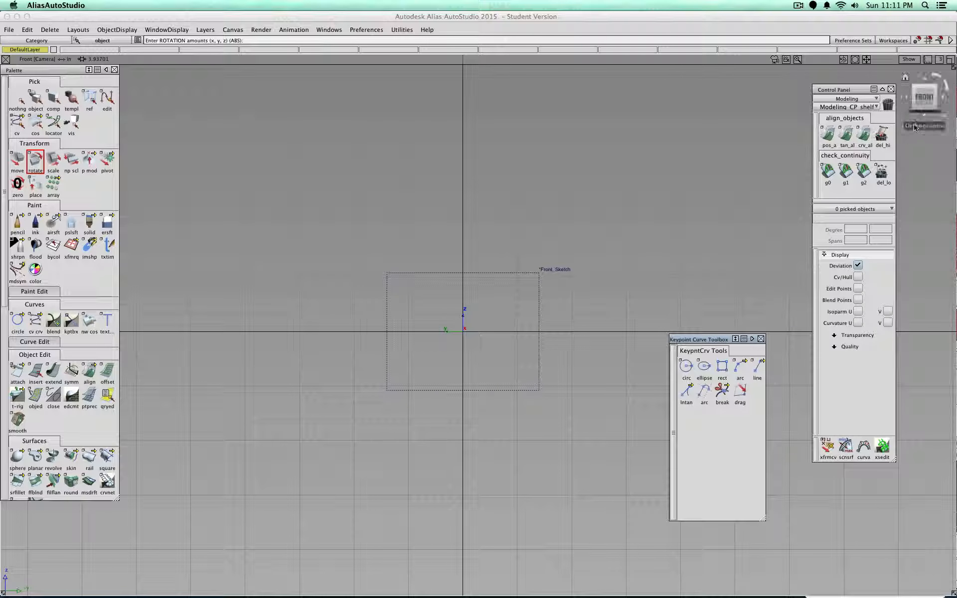
# Step: Orbit to an angled view and pick the Front_Sketch canvas plane with the Move tool
pyautogui.moveTo(923, 97); pyautogui.dragTo(647, 199)
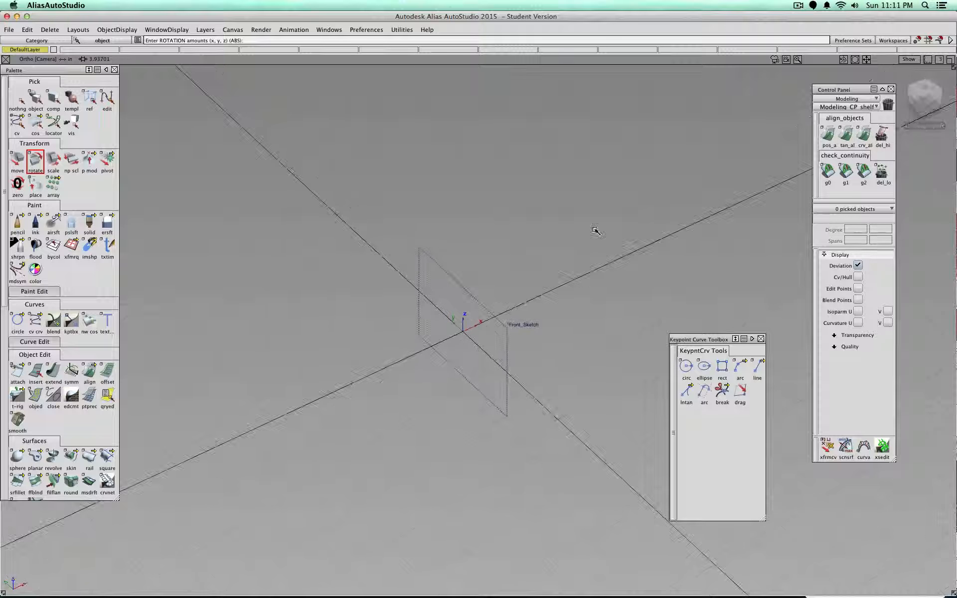
pyautogui.click(20, 162)
pyautogui.click(421, 256)
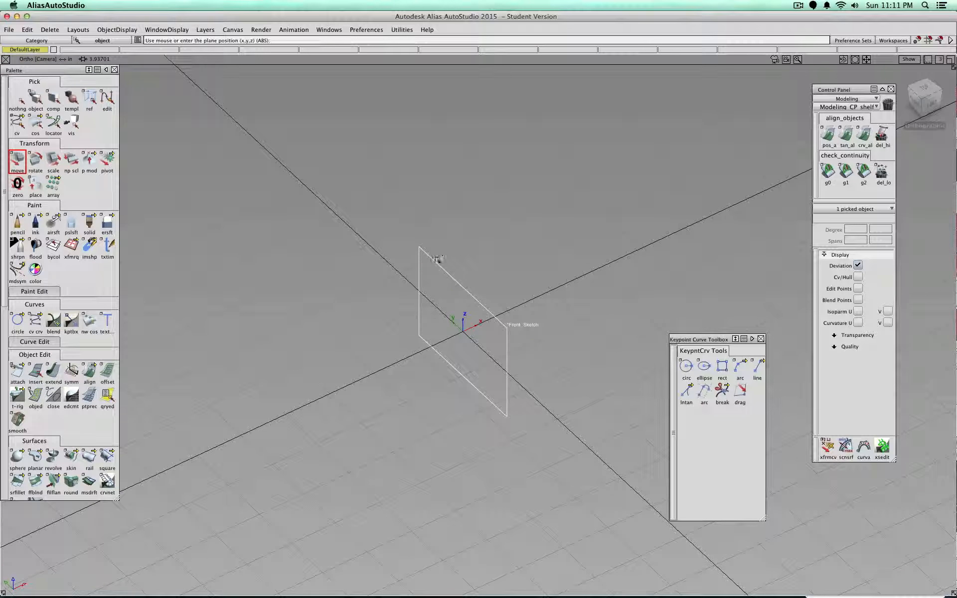
# Step: Try moving the Front_Sketch plane away from the origin, and undo the move
pyautogui.moveTo(438, 261); pyautogui.dragTo(580, 207)
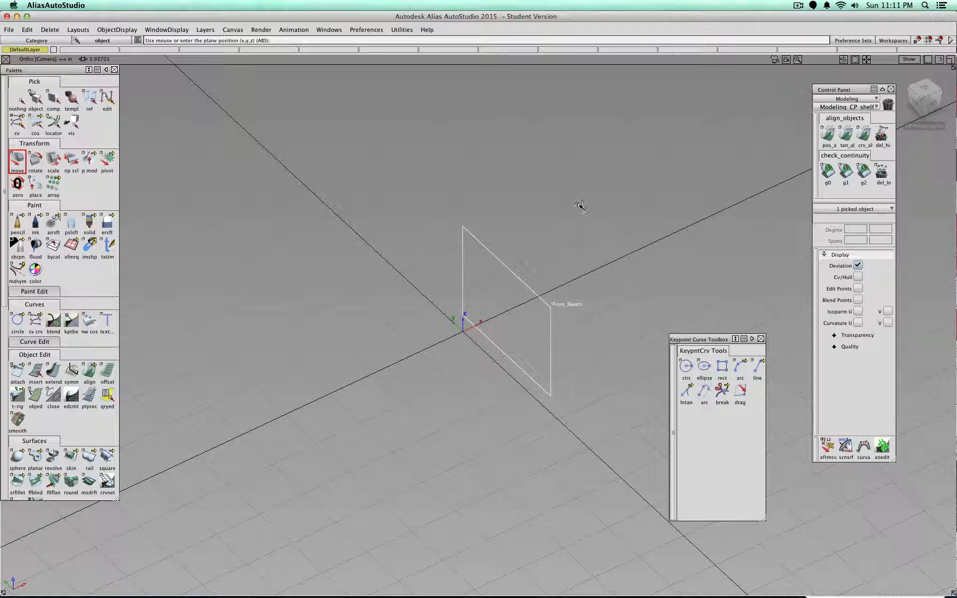
pyautogui.press('super+z')
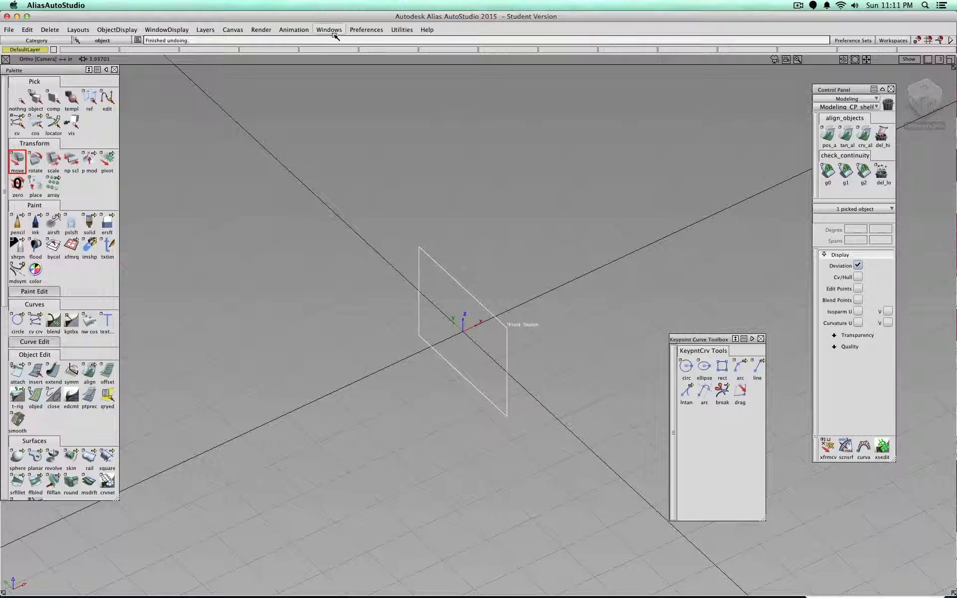
# Step: Open the Information Window for the picked canvas and set its X translation to 0
pyautogui.click(366, 30)
pyautogui.moveTo(365, 69)
pyautogui.click(329, 29)
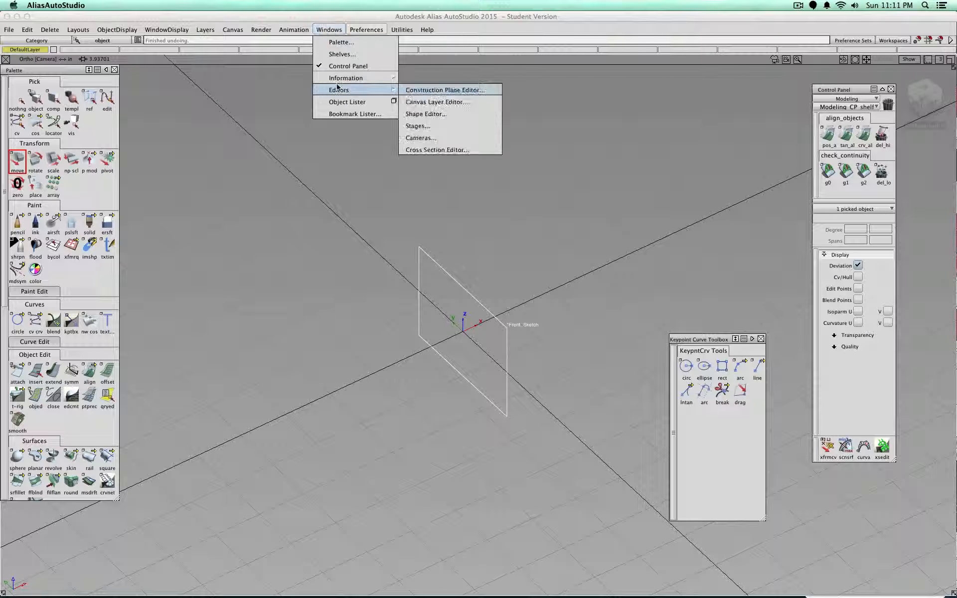
pyautogui.click(438, 80)
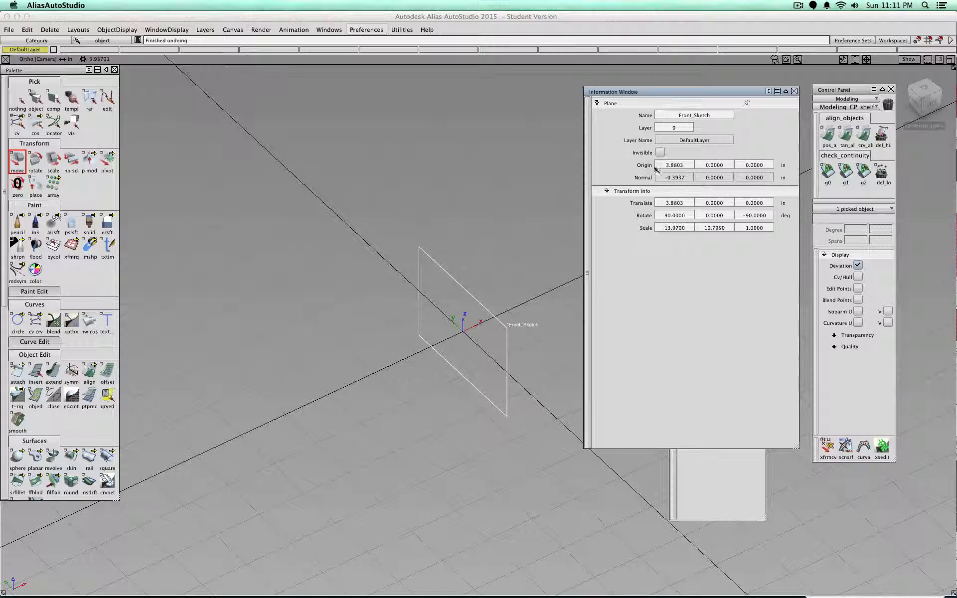
pyautogui.click(682, 202)
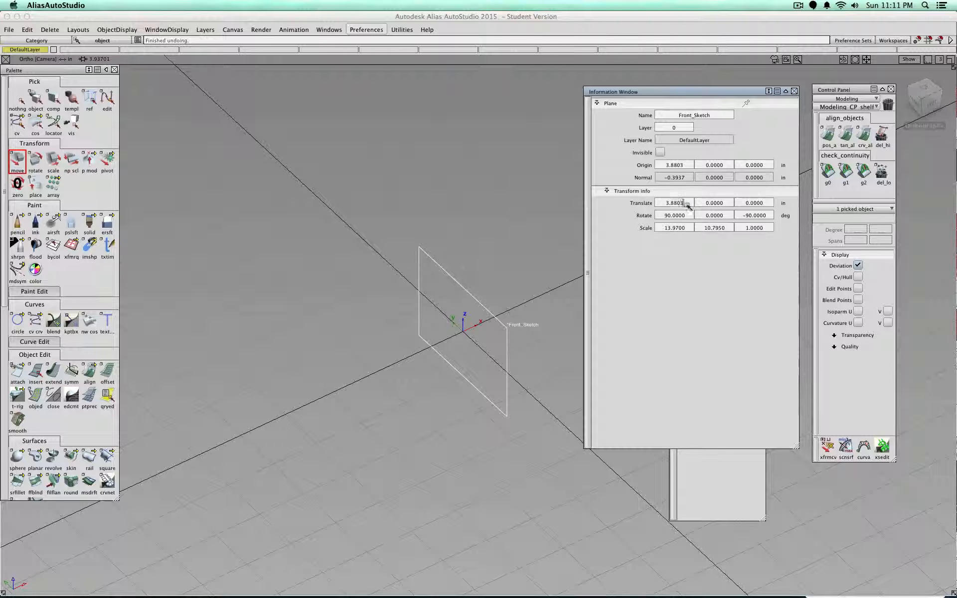
pyautogui.write('0')
pyautogui.press('Return')
# Step: Try setting the canvas plane's Z and X rotation to 0, and undo both rotation changes
pyautogui.click(741, 216)
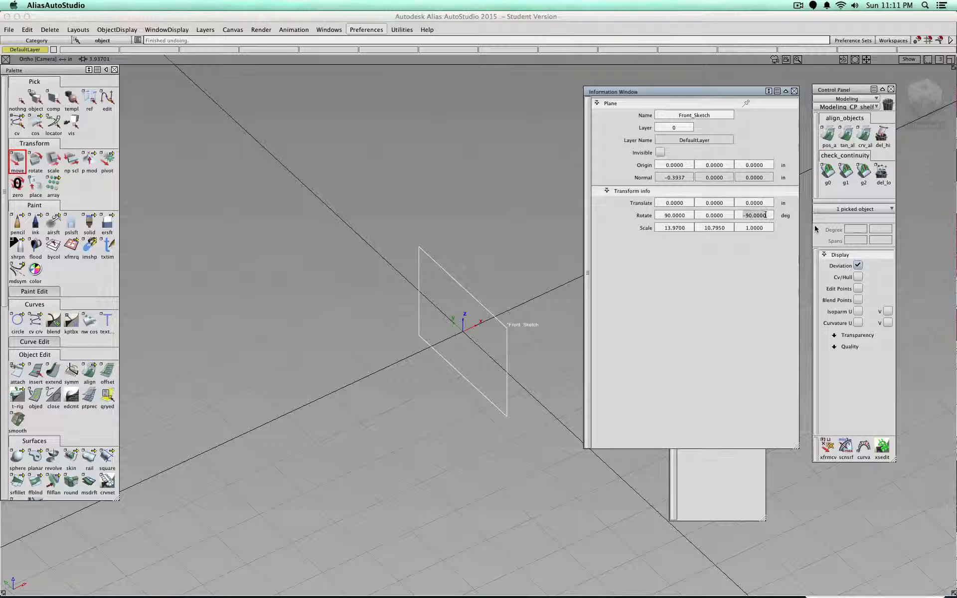
pyautogui.write('0')
pyautogui.press('Return')
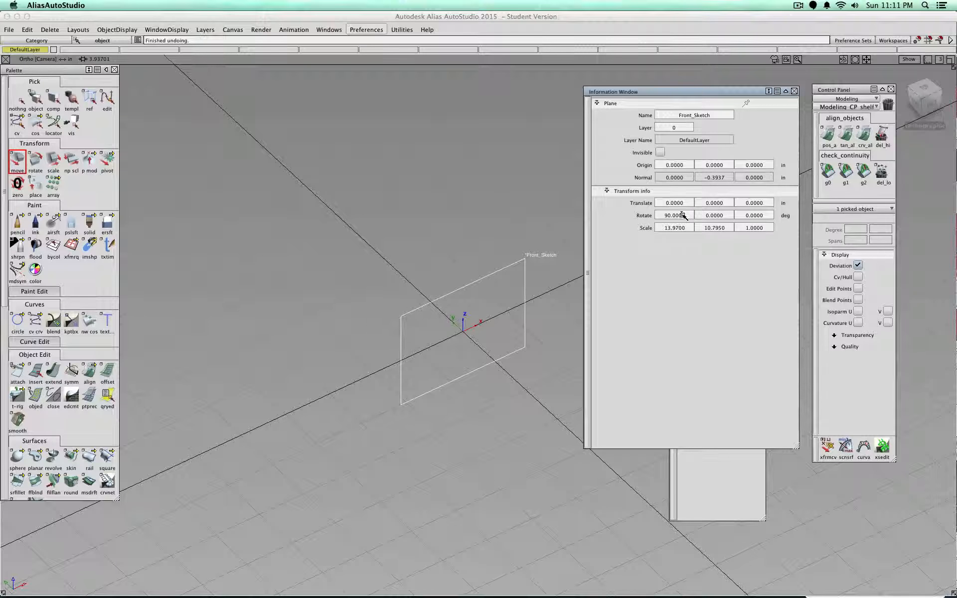
pyautogui.write('0')
pyautogui.press('Return')
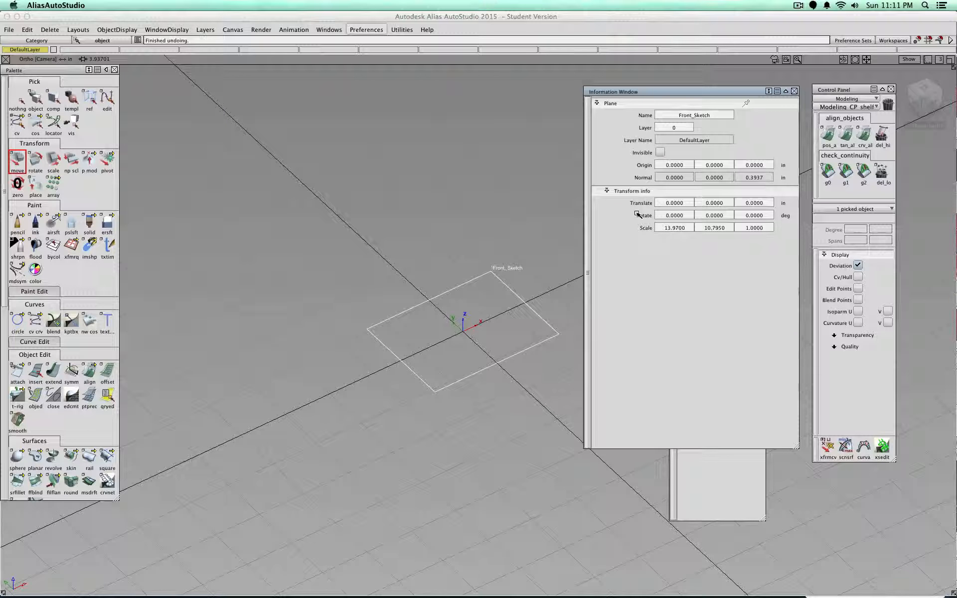
pyautogui.press('super+z')
pyautogui.press('super+z')
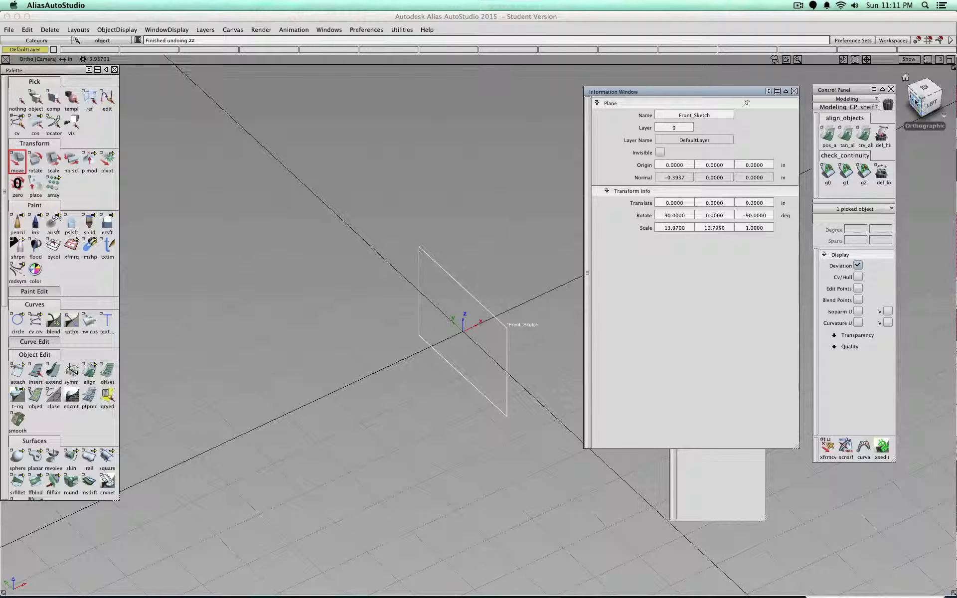
# Step: Return the view to Front, facing the Front_Sketch canvas
pyautogui.click(917, 103)
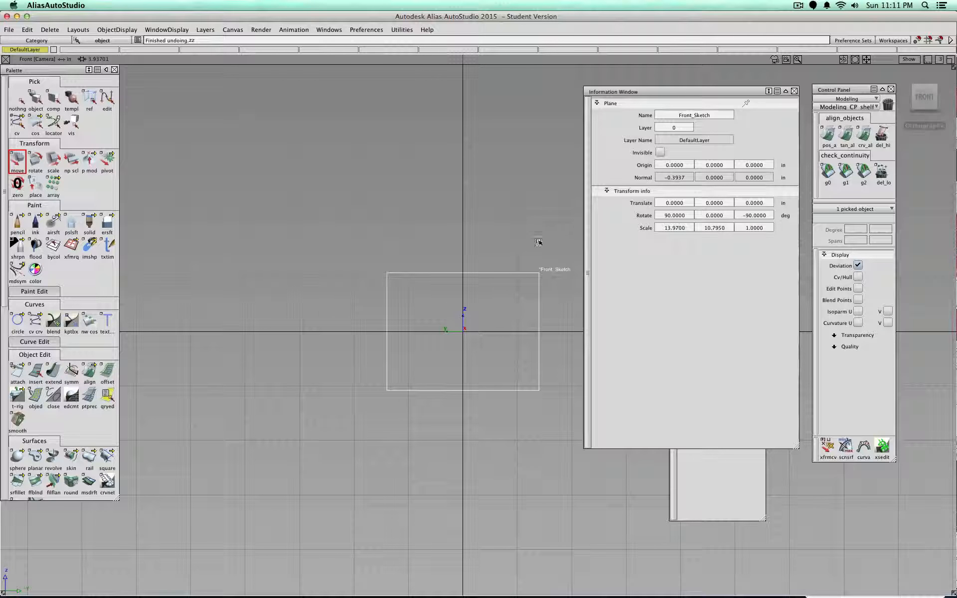
# Step: Sketch three red freehand pencil strokes across the upper half of the Front_Sketch canvas
pyautogui.keyDown('alt'); pyautogui.keyDown('shift'); pyautogui.moveTo(450, 240); pyautogui.dragTo(517, 244, button='right'); pyautogui.keyUp('shift'); pyautogui.keyUp('alt')
pyautogui.keyDown('alt'); pyautogui.keyDown('shift'); pyautogui.moveTo(516, 244); pyautogui.dragTo(401, 227, button='middle'); pyautogui.keyUp('shift'); pyautogui.keyUp('alt')
pyautogui.click(17, 222)
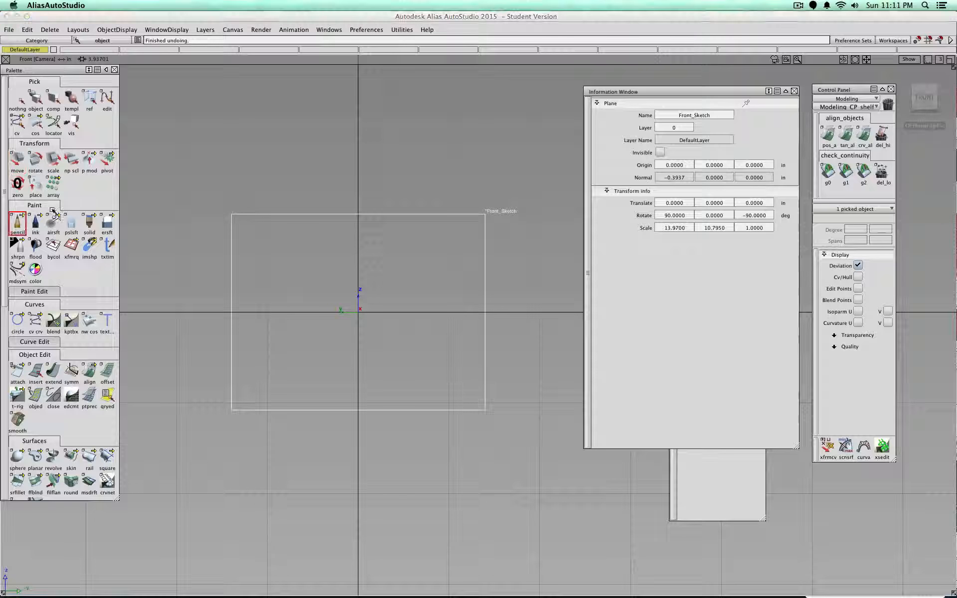
pyautogui.moveTo(269, 228)
pyautogui.mouseDown()
pyautogui.moveTo(263, 257)
pyautogui.moveTo(279, 308)
pyautogui.mouseUp()
pyautogui.moveTo(299, 244); pyautogui.dragTo(431, 248)
pyautogui.moveTo(450, 255)
pyautogui.mouseDown()
pyautogui.moveTo(431, 288)
pyautogui.moveTo(323, 301)
pyautogui.mouseUp()
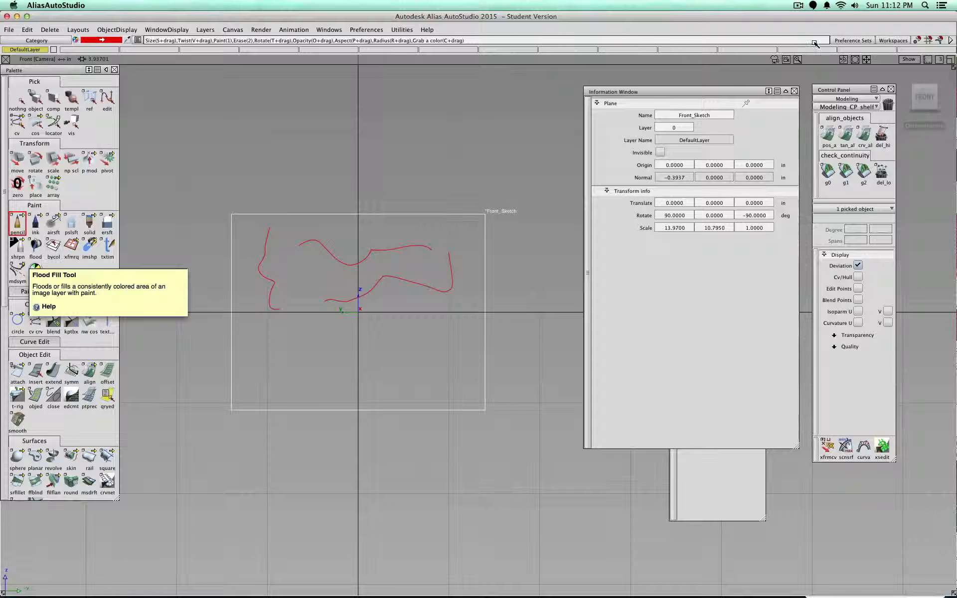
# Step: Close the Information Window and add a new scene layer
pyautogui.click(794, 91)
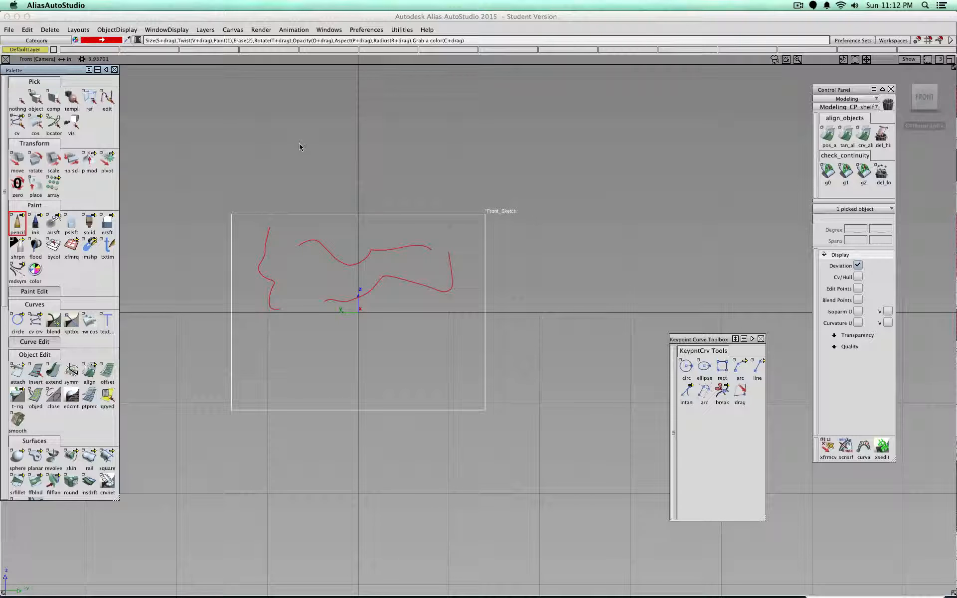
pyautogui.click(204, 29)
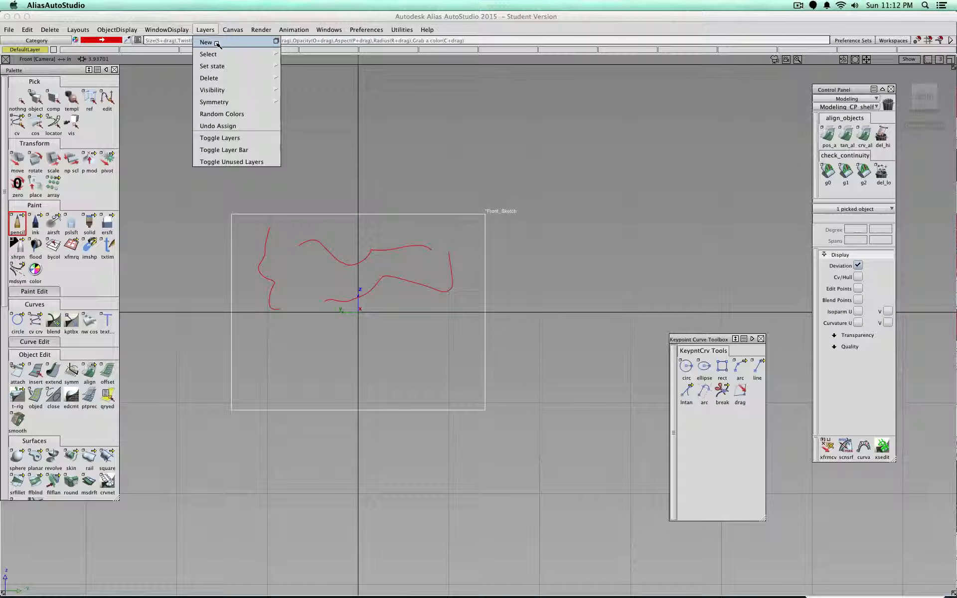
pyautogui.click(206, 42)
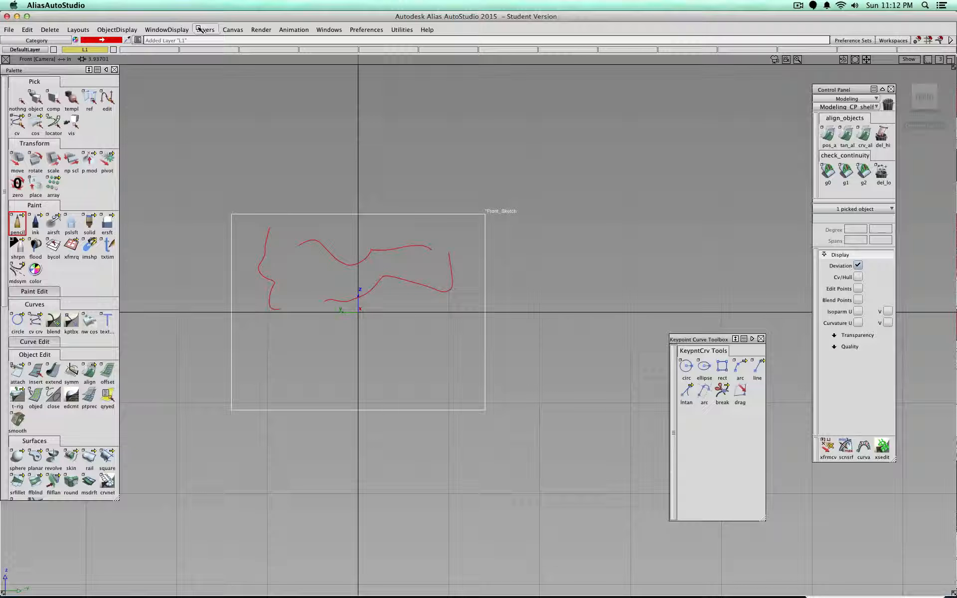
# Step: Open the Canvas Layer Editor, place it beside the canvas, and pick the Front_Sketch canvas
pyautogui.click(13, 101)
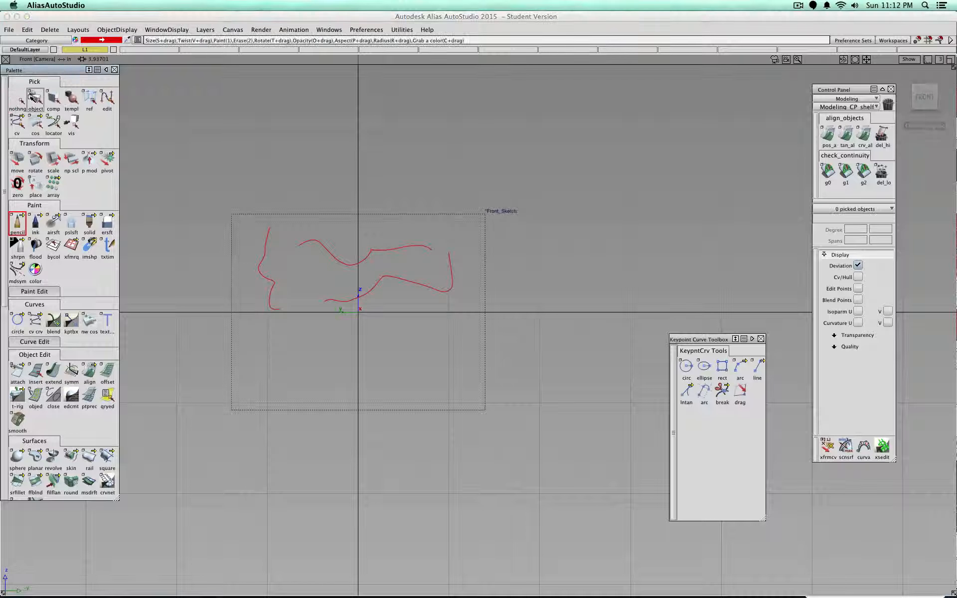
pyautogui.click(36, 99)
pyautogui.click(327, 30)
pyautogui.moveTo(334, 80)
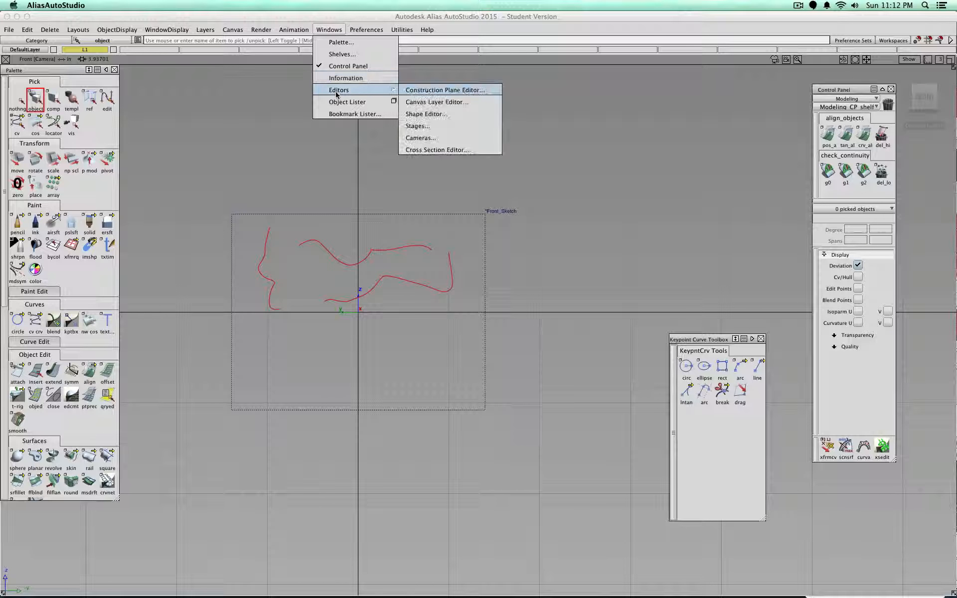
pyautogui.click(431, 103)
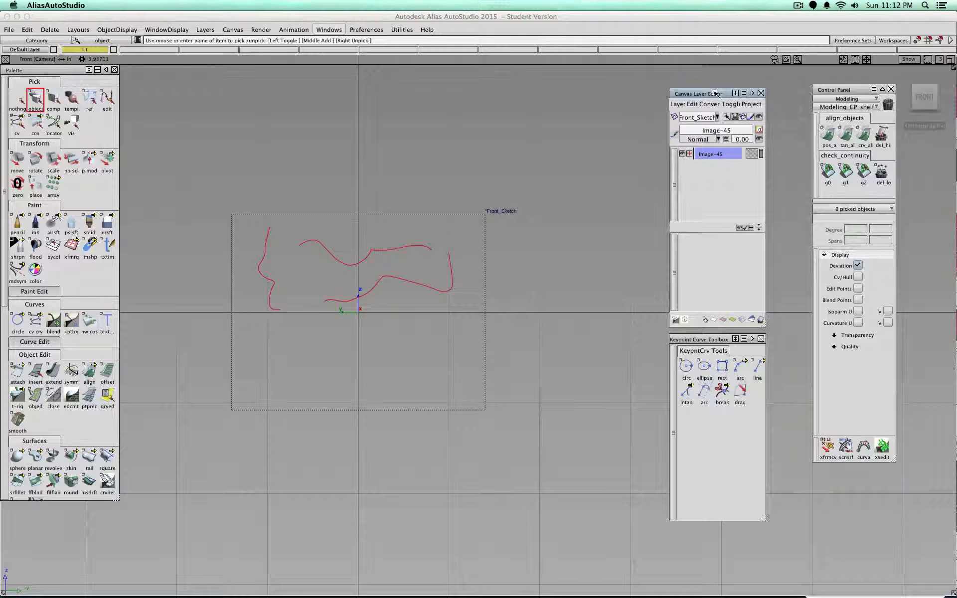
pyautogui.moveTo(714, 94); pyautogui.dragTo(604, 207)
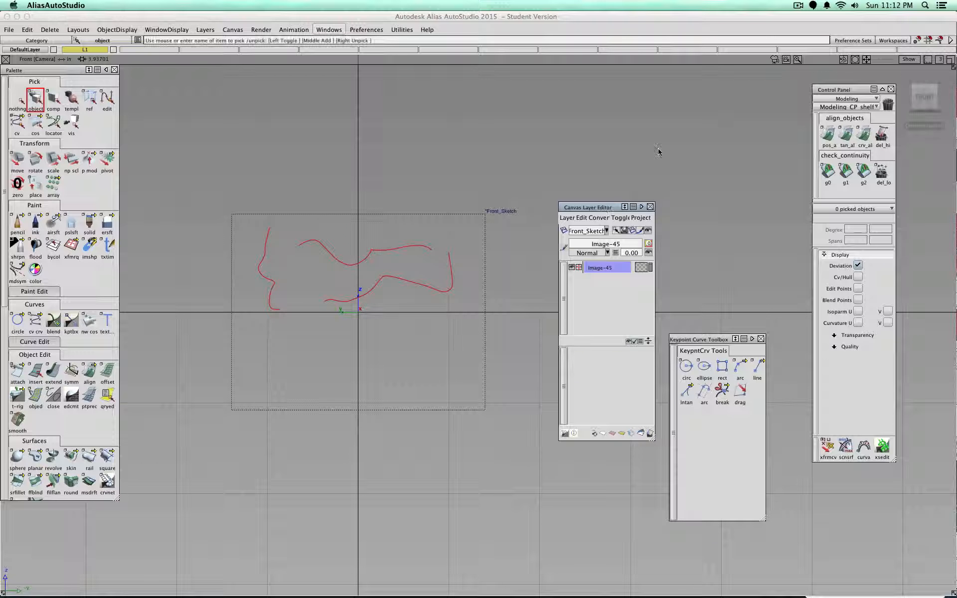
pyautogui.click(294, 215)
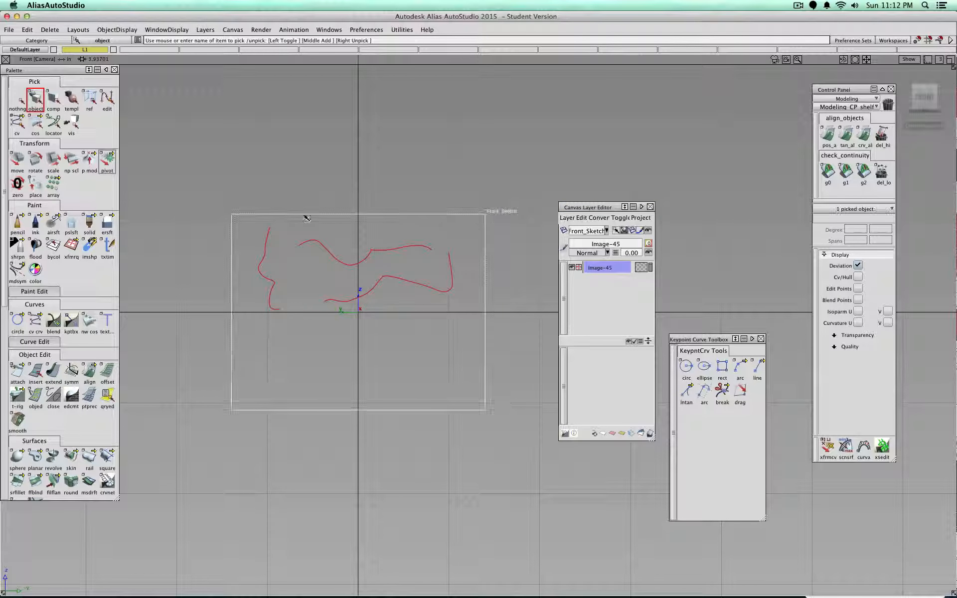
# Step: Check what the Image-45 layer contains by switching its visibility off and back on
pyautogui.click(572, 268)
pyautogui.click(572, 268)
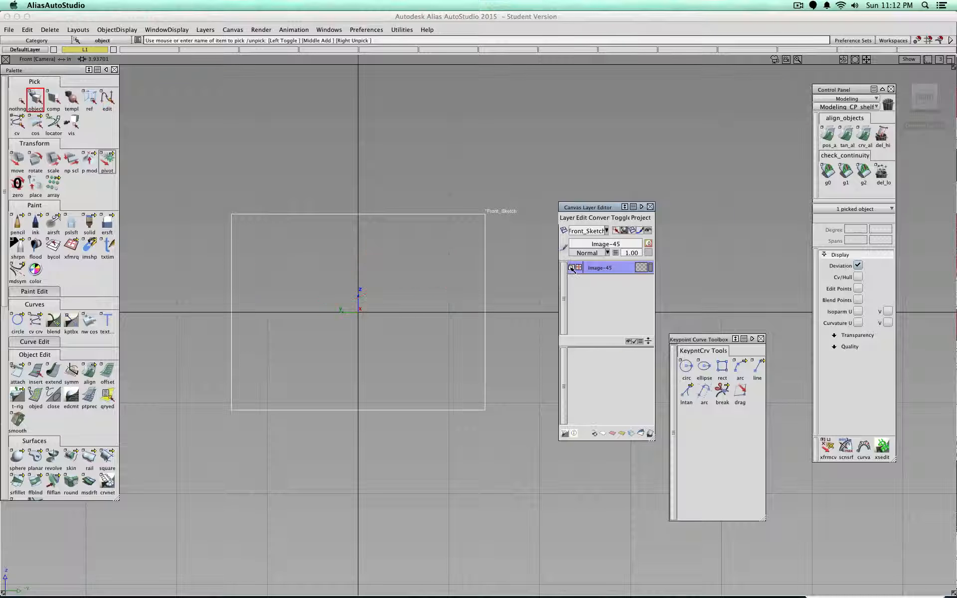
pyautogui.click(572, 268)
# Step: Add a new image layer to the canvas and hide the Image-45 layer
pyautogui.click(567, 218)
pyautogui.click(578, 228)
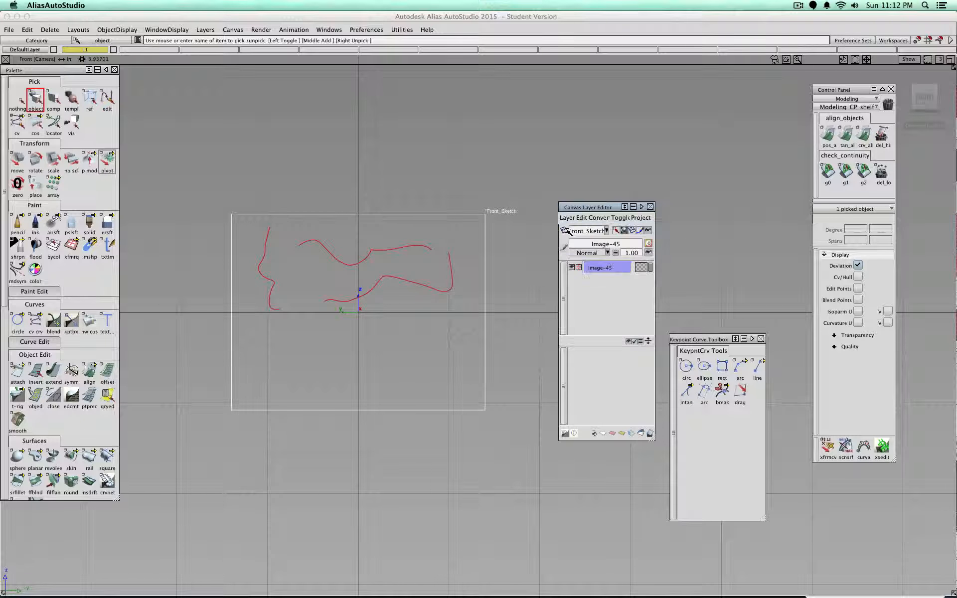
pyautogui.click(571, 280)
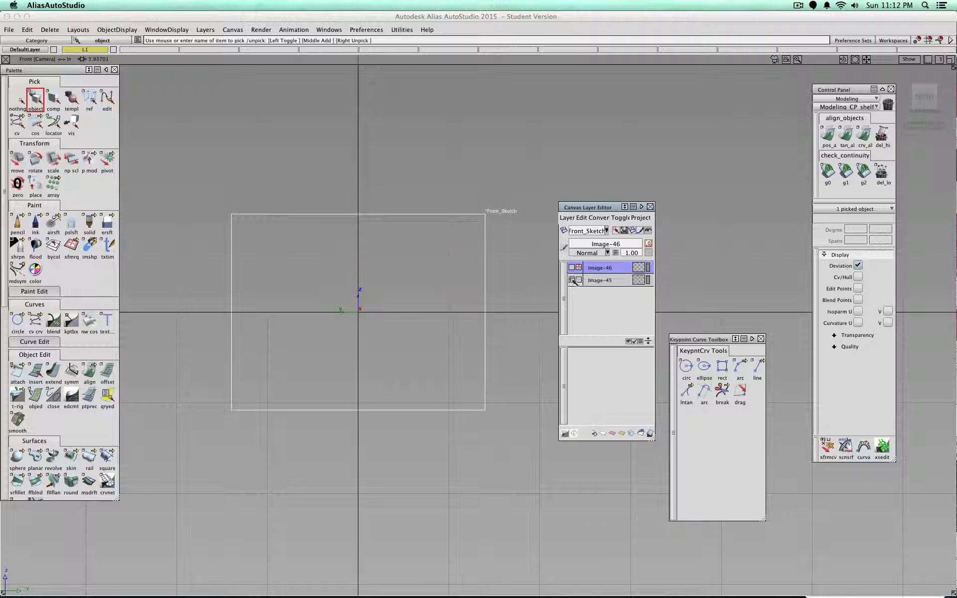
# Step: Draw freehand red pencil strokes on the Image-46 layer, some below the horizontal axis and two arcs above it
pyautogui.click(17, 224)
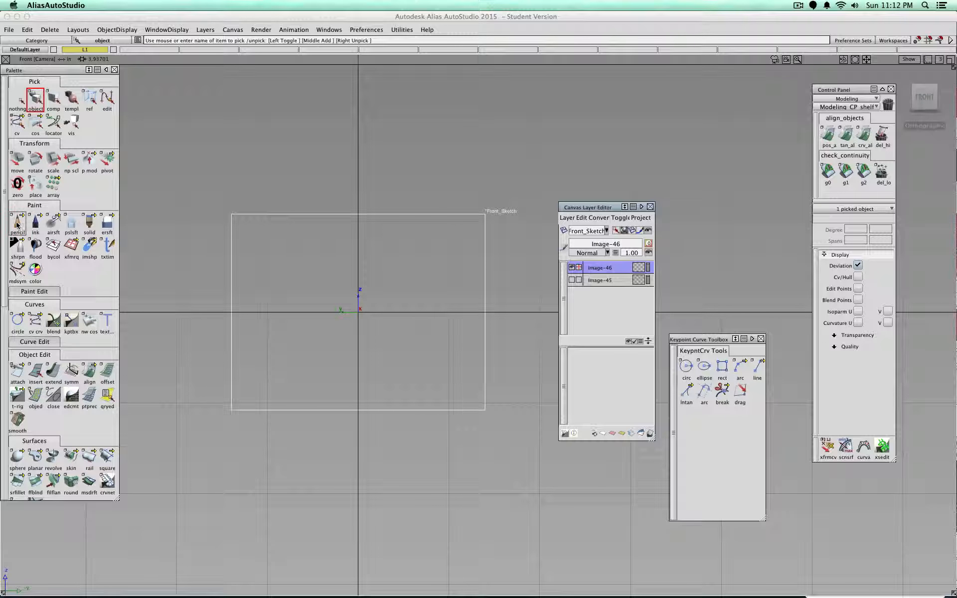
pyautogui.moveTo(249, 331)
pyautogui.mouseDown()
pyautogui.moveTo(303, 356)
pyautogui.moveTo(381, 358)
pyautogui.moveTo(416, 345)
pyautogui.mouseUp()
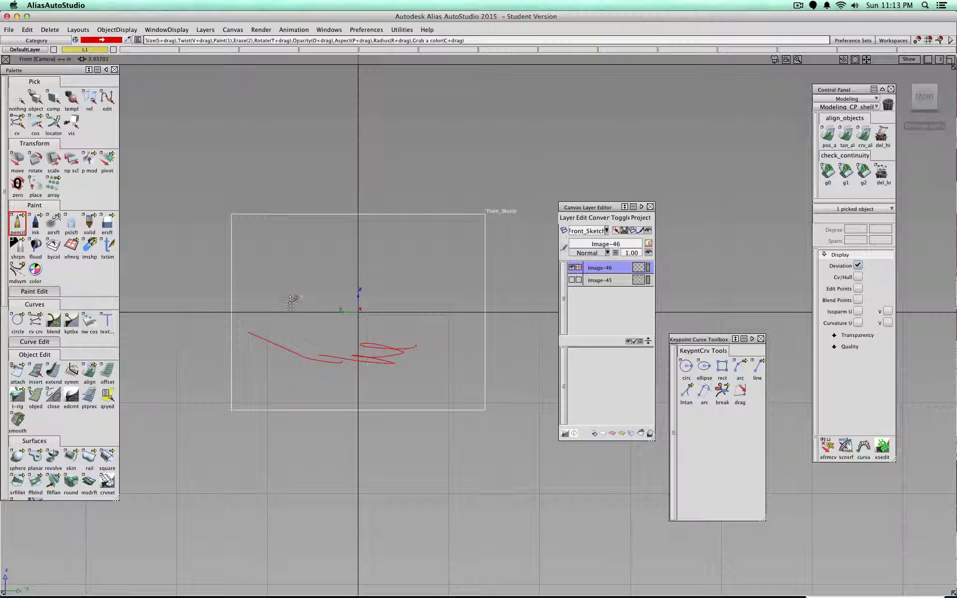
pyautogui.moveTo(290, 303); pyautogui.dragTo(403, 271)
pyautogui.moveTo(309, 285); pyautogui.dragTo(481, 277)
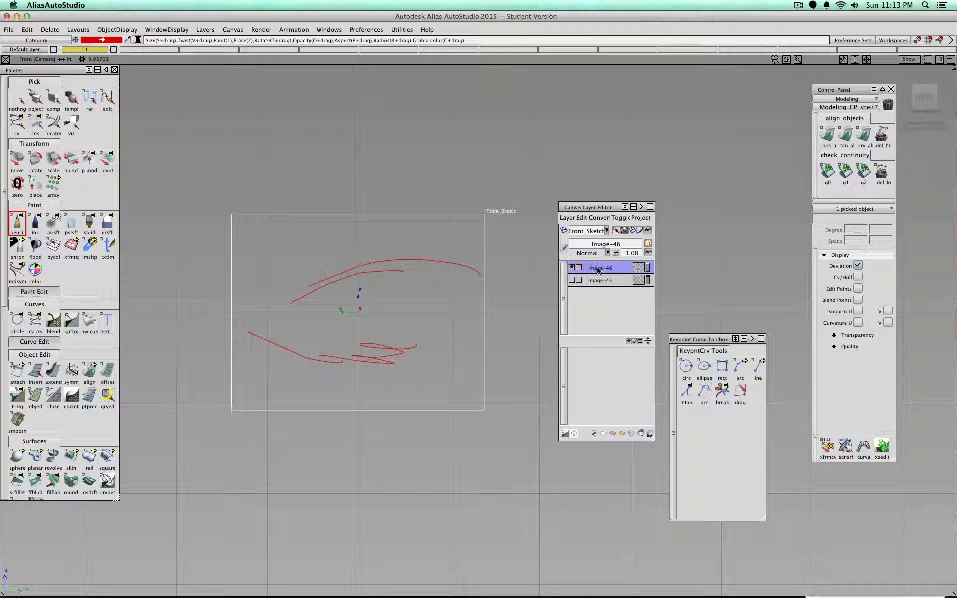
# Step: Compare Image-46 and Image-45 by alternating their visibility, and merge all canvas layers into one
pyautogui.click(576, 268)
pyautogui.click(573, 280)
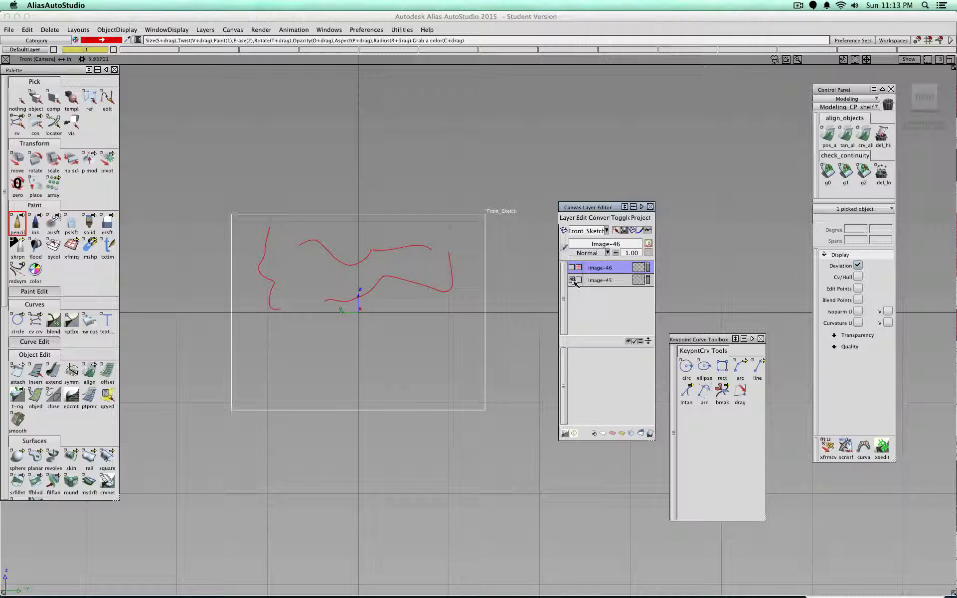
pyautogui.click(573, 280)
pyautogui.click(572, 268)
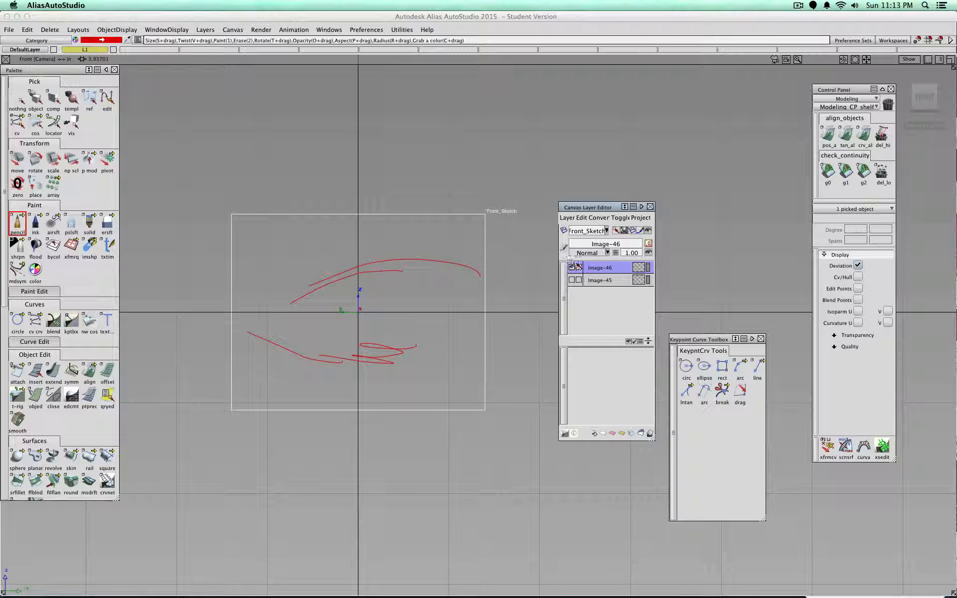
pyautogui.click(568, 217)
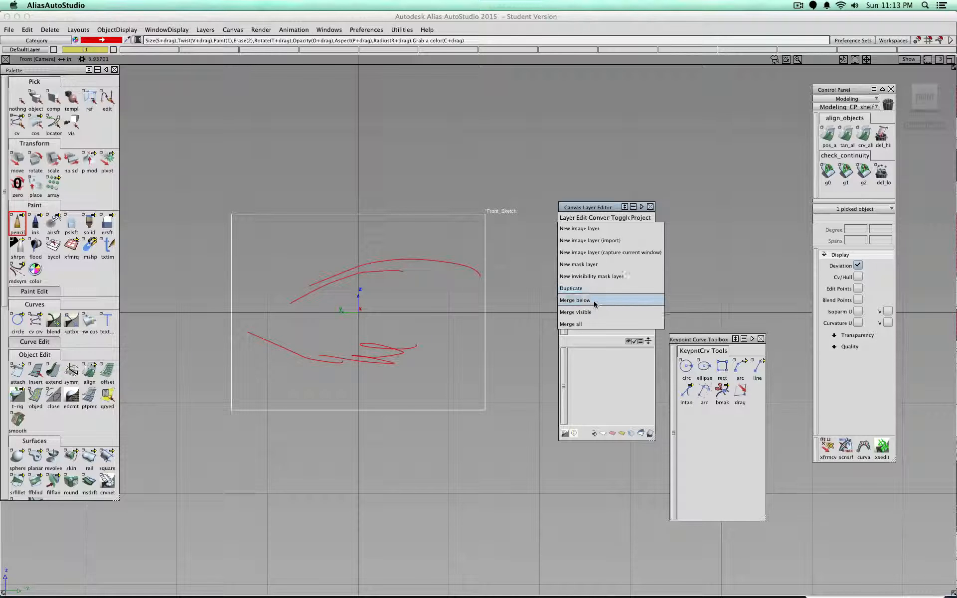
pyautogui.click(597, 324)
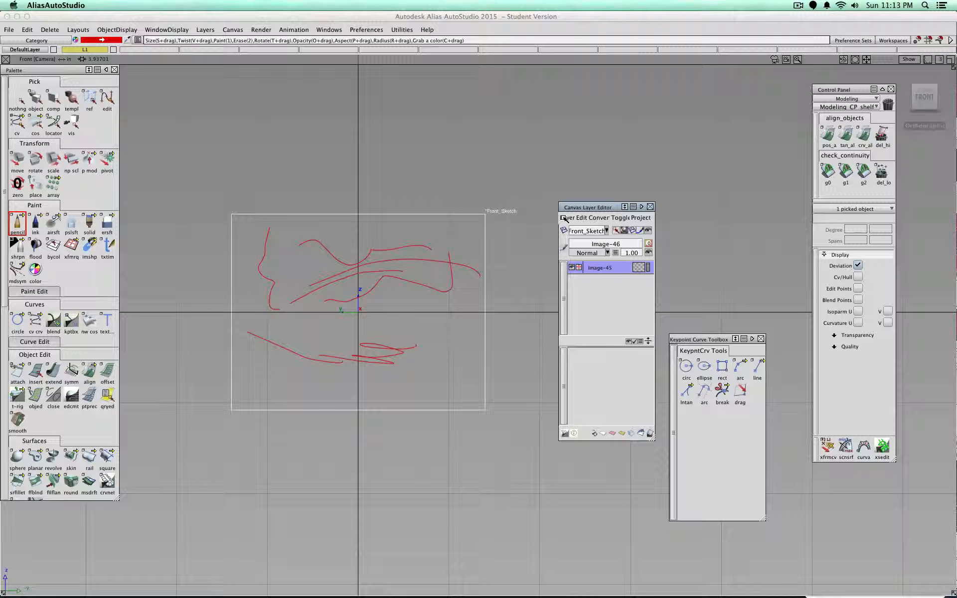
# Step: Switch to SketchBook Pro and examine the cup sketch's Image Size settings and the file saving options
pyautogui.moveTo(586, 596)
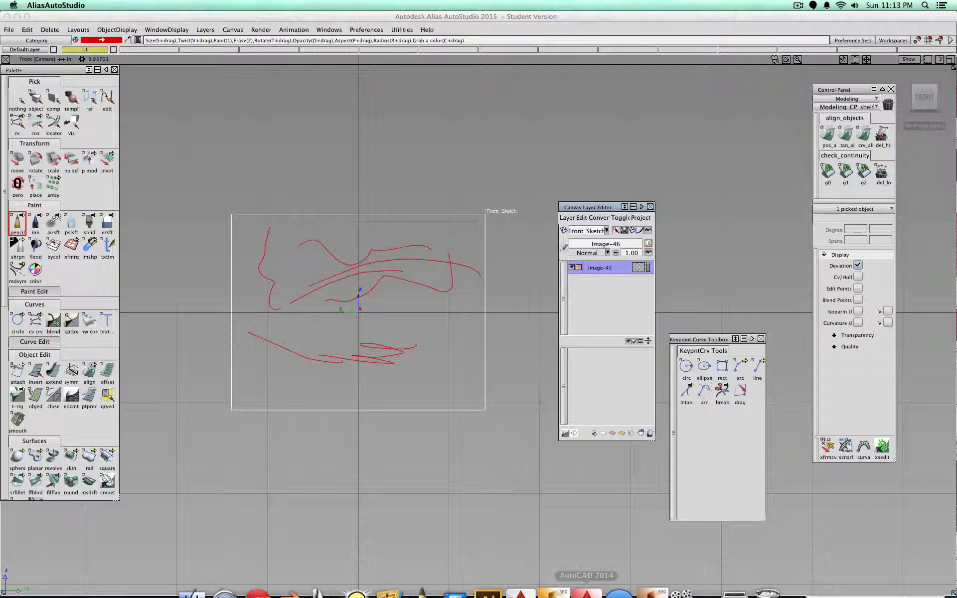
pyautogui.click(421, 575)
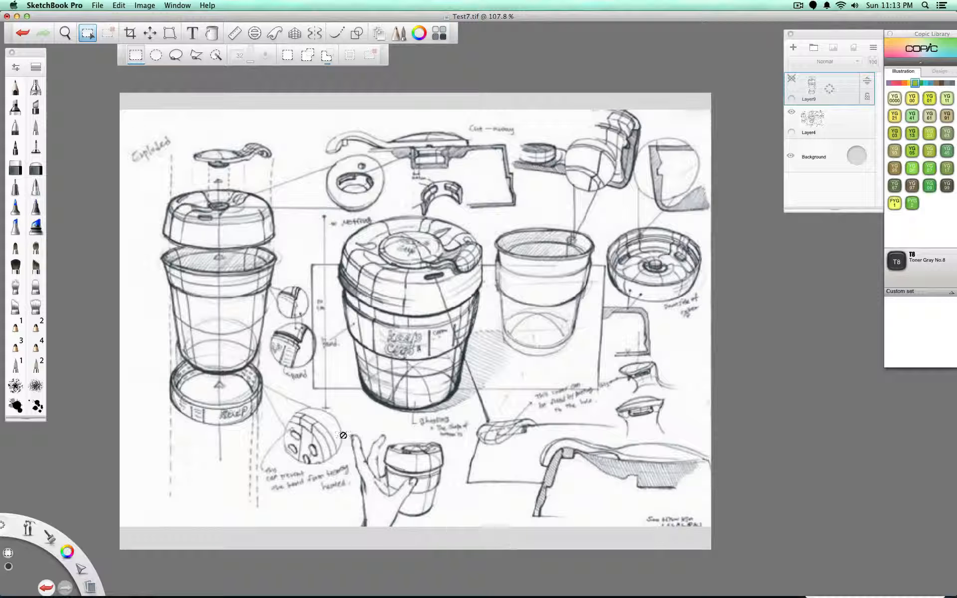
pyautogui.click(110, 5)
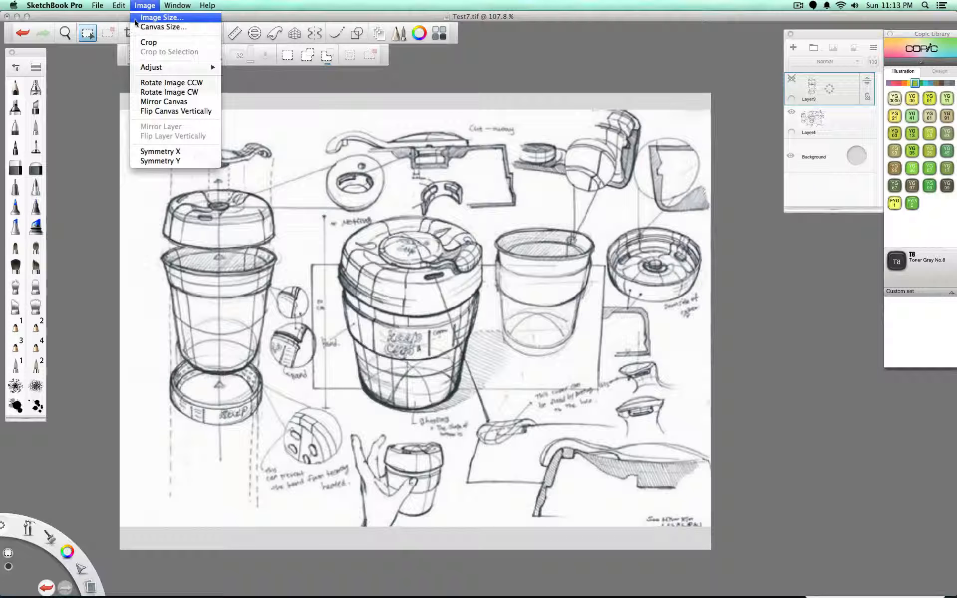
pyautogui.click(135, 19)
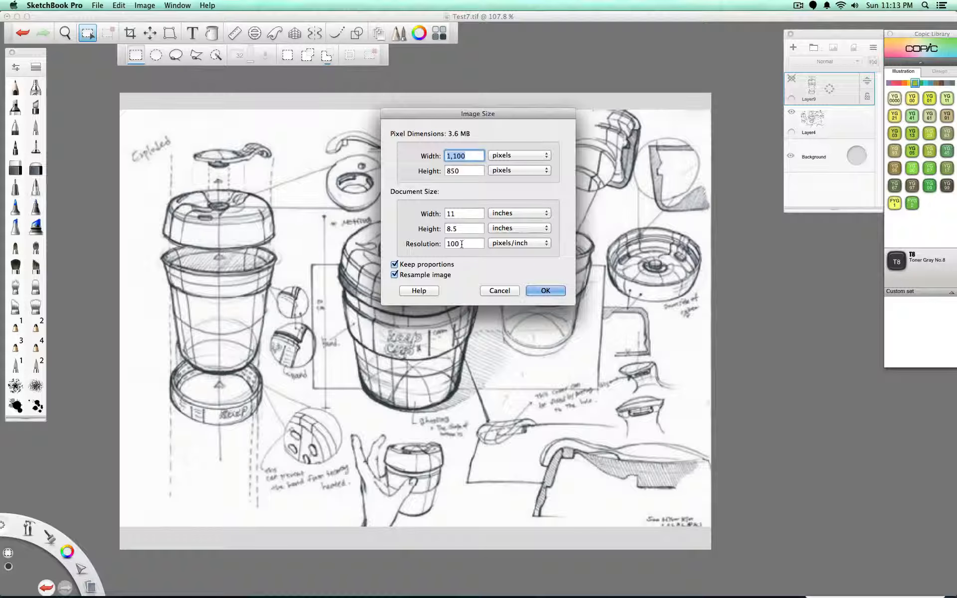
pyautogui.click(556, 293)
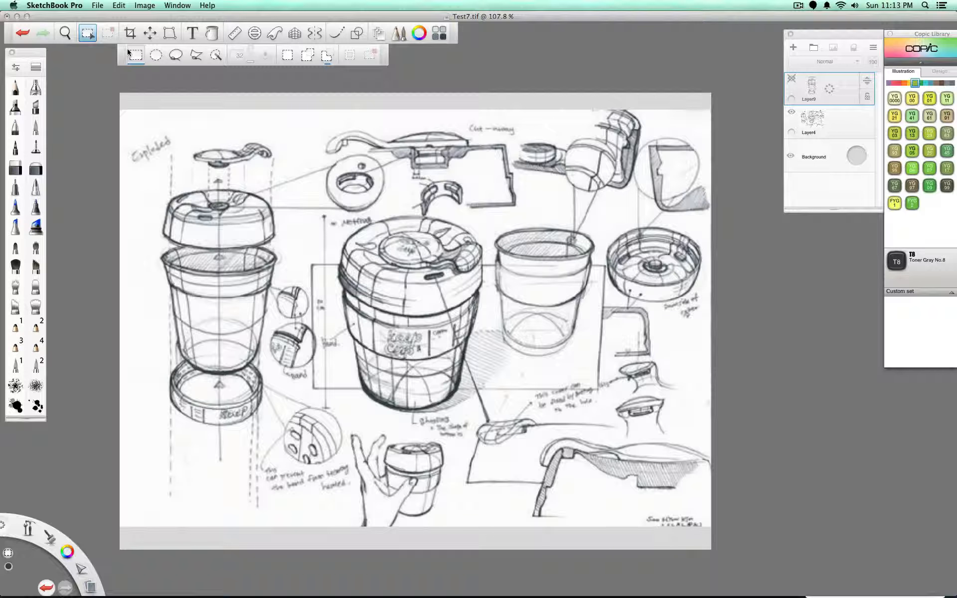
pyautogui.click(98, 6)
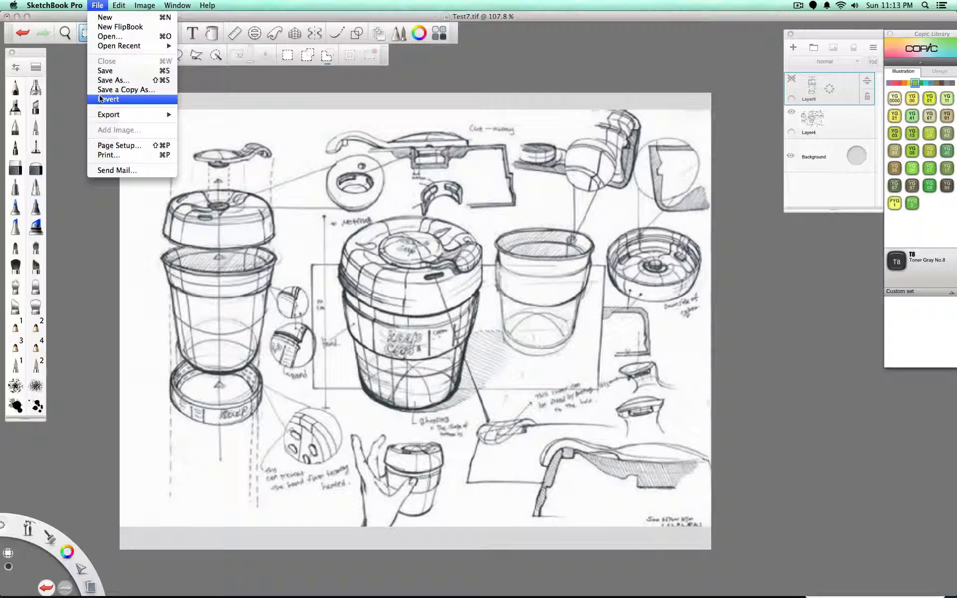
pyautogui.click(92, 250)
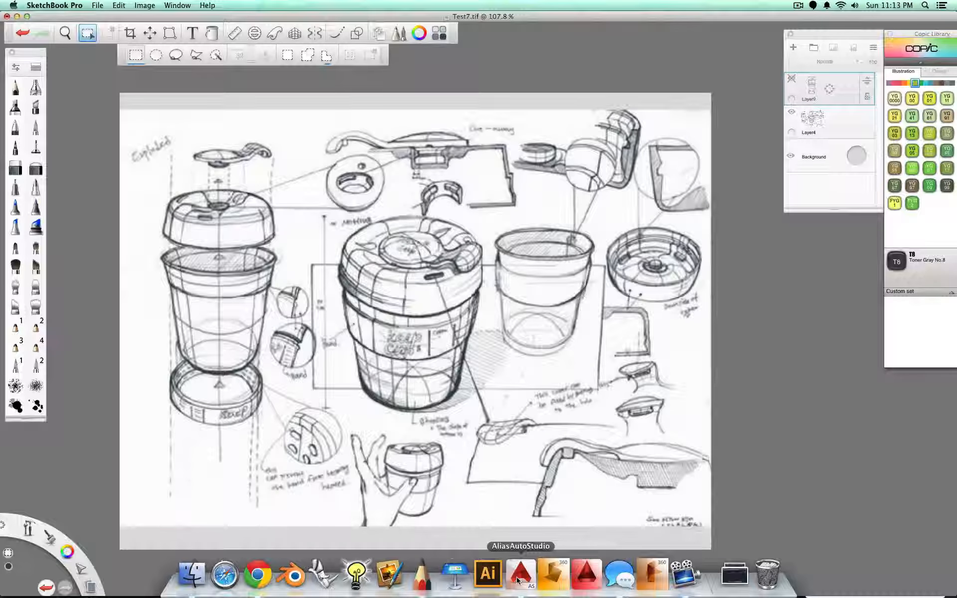
# Step: Switch back to AliasAutoStudio and open the image import for a new canvas image layer
pyautogui.click(519, 581)
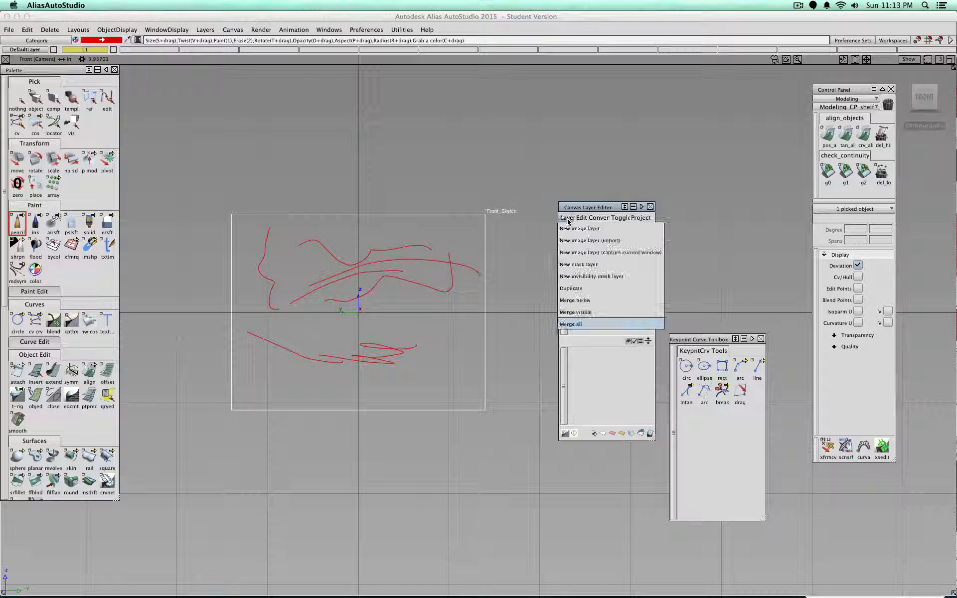
pyautogui.click(567, 218)
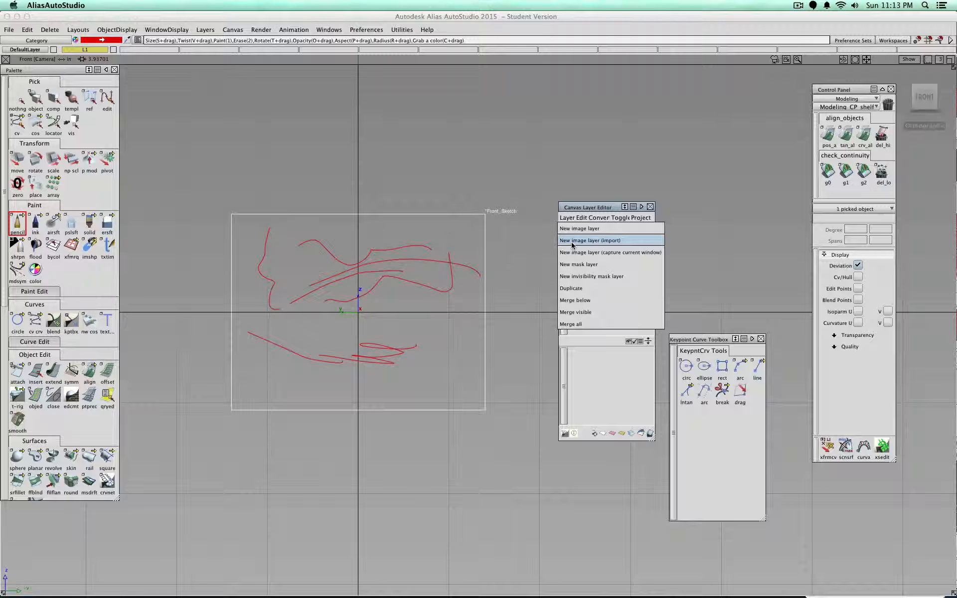
pyautogui.click(572, 241)
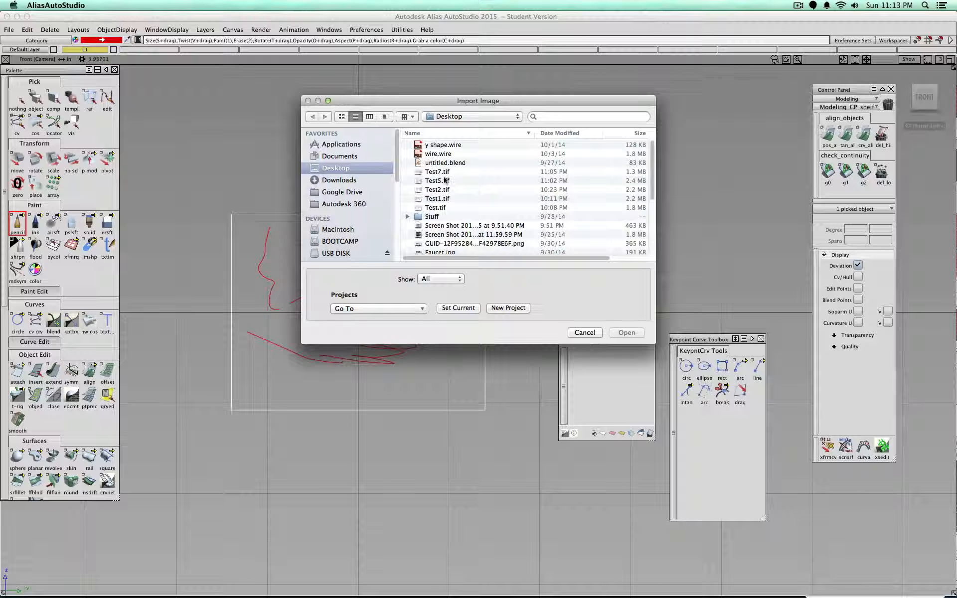
# Step: Preview the test images on the Desktop and import Test2.tif as new image layers on the Front_Sketch canvas
pyautogui.click(447, 181)
pyautogui.write('st')
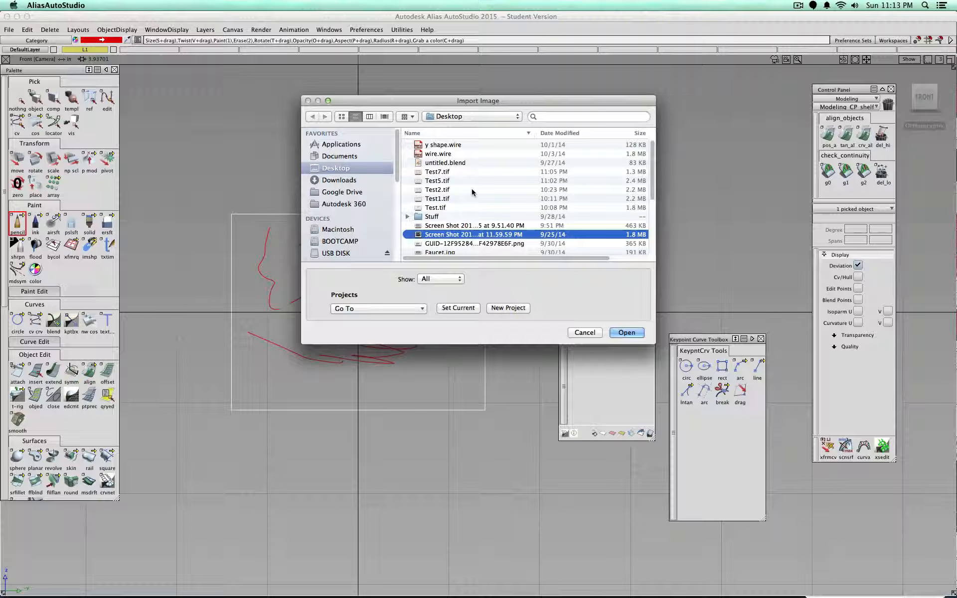
pyautogui.press('Up')
pyautogui.press('Up')
pyautogui.press('Up')
pyautogui.press('Up')
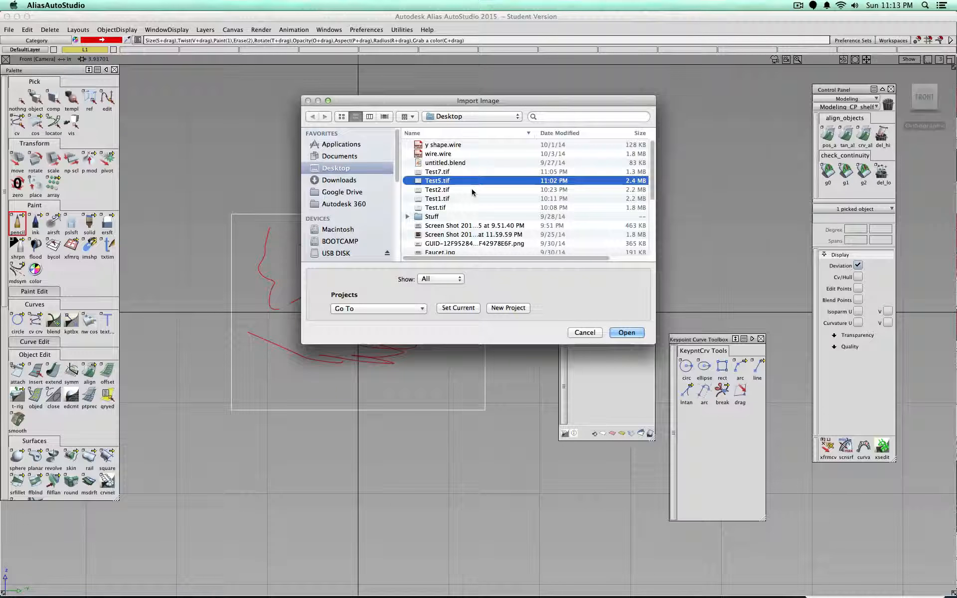
pyautogui.press('space')
pyautogui.press('space')
pyautogui.press('Down')
pyautogui.press('space')
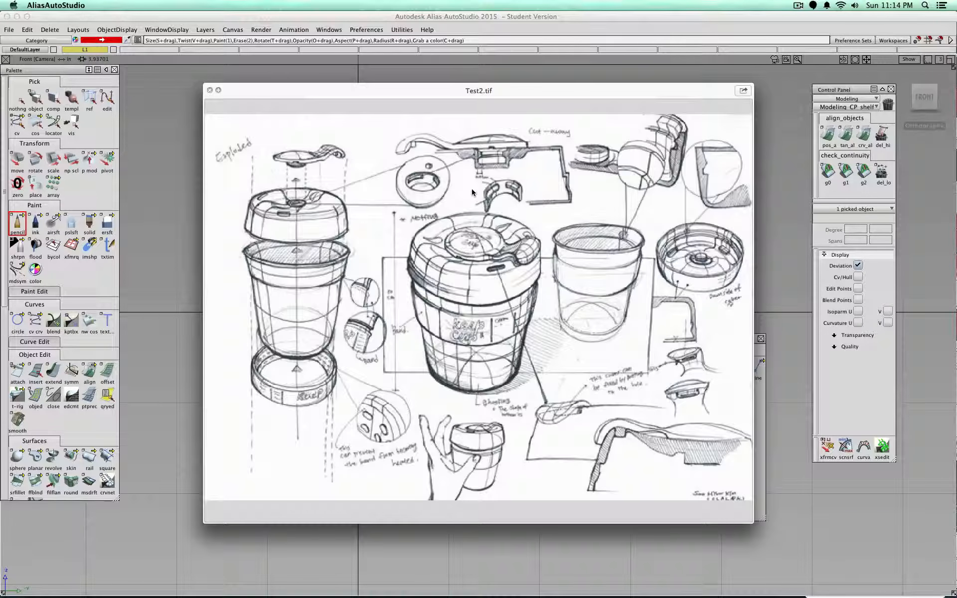
pyautogui.press('space')
pyautogui.press('Return')
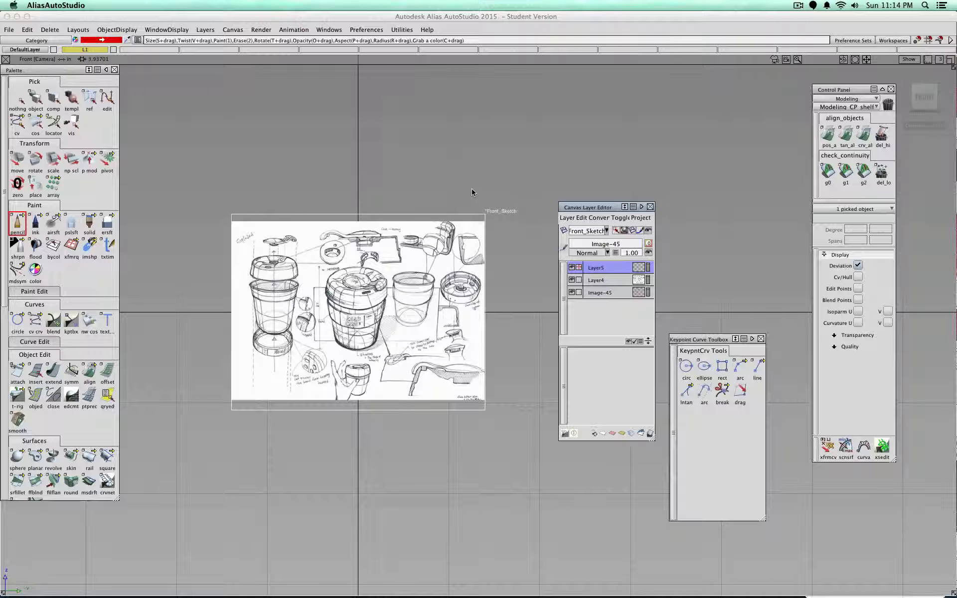
# Step: Check the imported cup sketch on the Front_Sketch canvas in front and orthographic views by toggling the visibility of Layer4 and Layer5
pyautogui.click(572, 280)
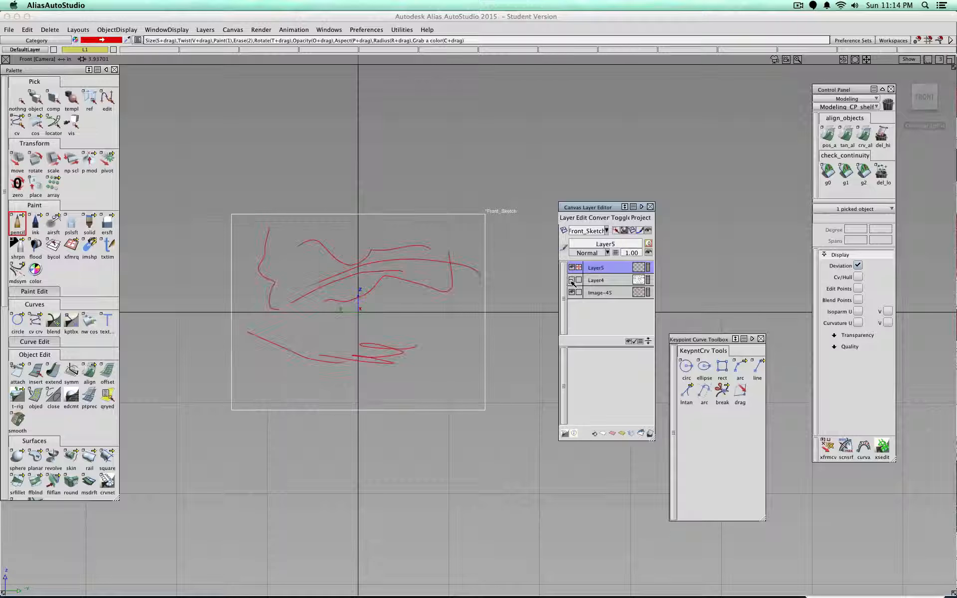
pyautogui.click(572, 280)
pyautogui.click(572, 281)
pyautogui.click(571, 281)
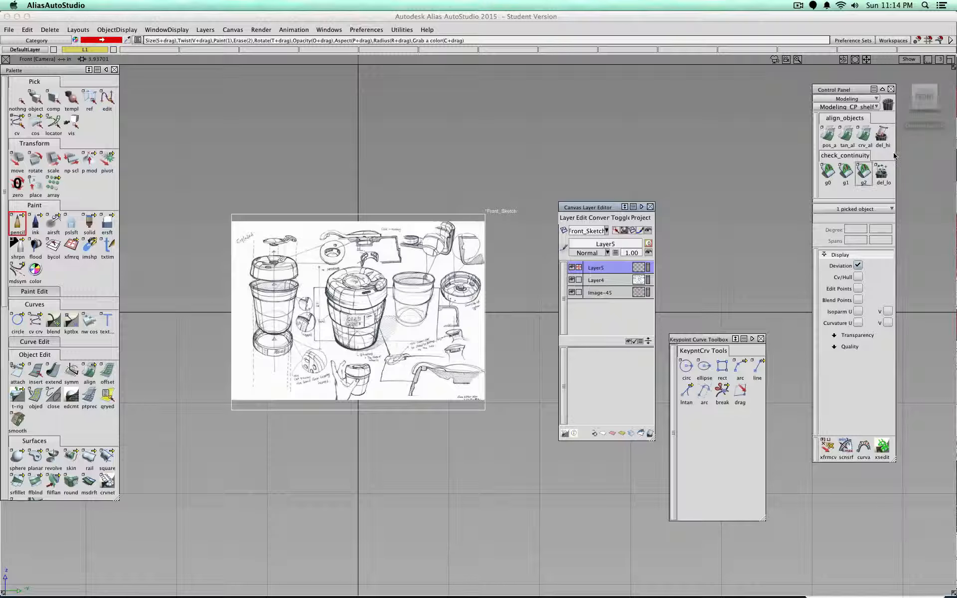
pyautogui.moveTo(925, 101); pyautogui.dragTo(872, 118)
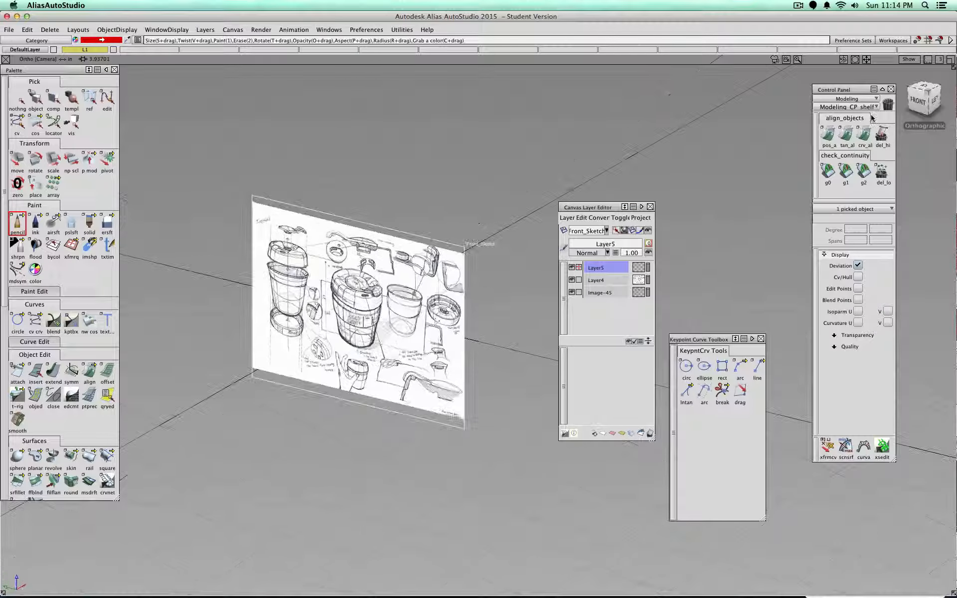
pyautogui.click(571, 267)
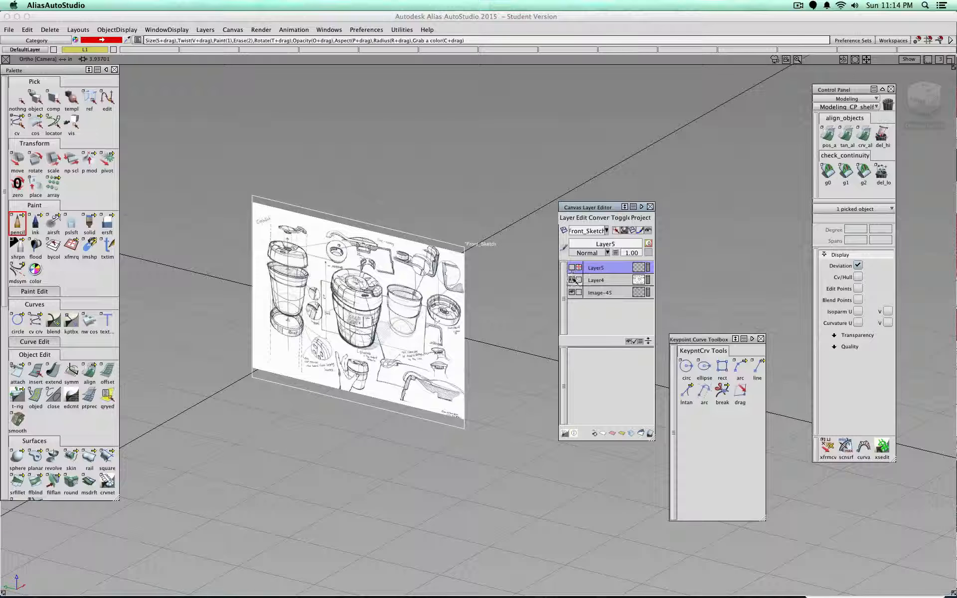
pyautogui.click(572, 280)
# Step: Switch to SketchBook Pro and examine the Canvas Size settings of Test7.tif
pyautogui.press('super+Tab')
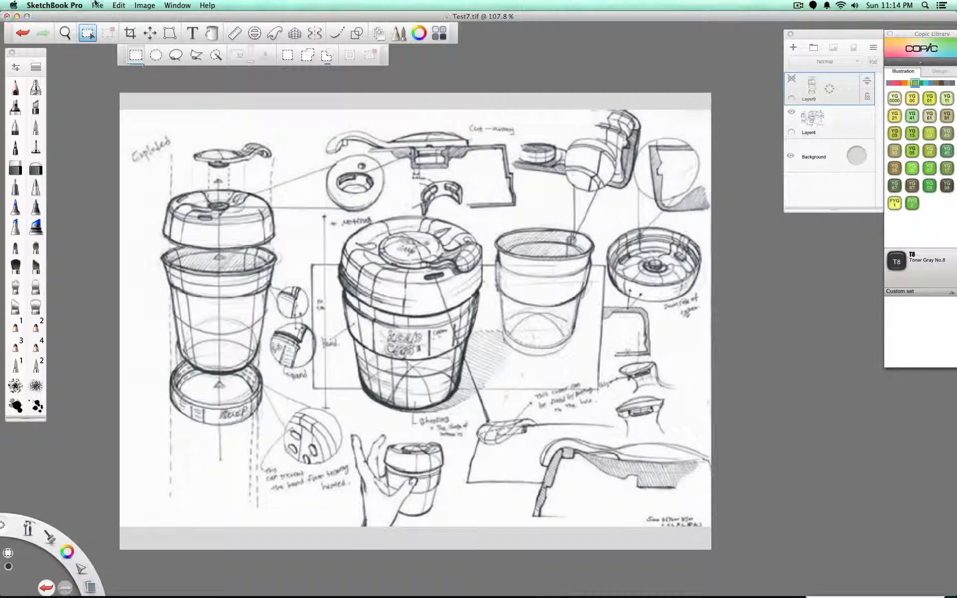
pyautogui.click(133, 5)
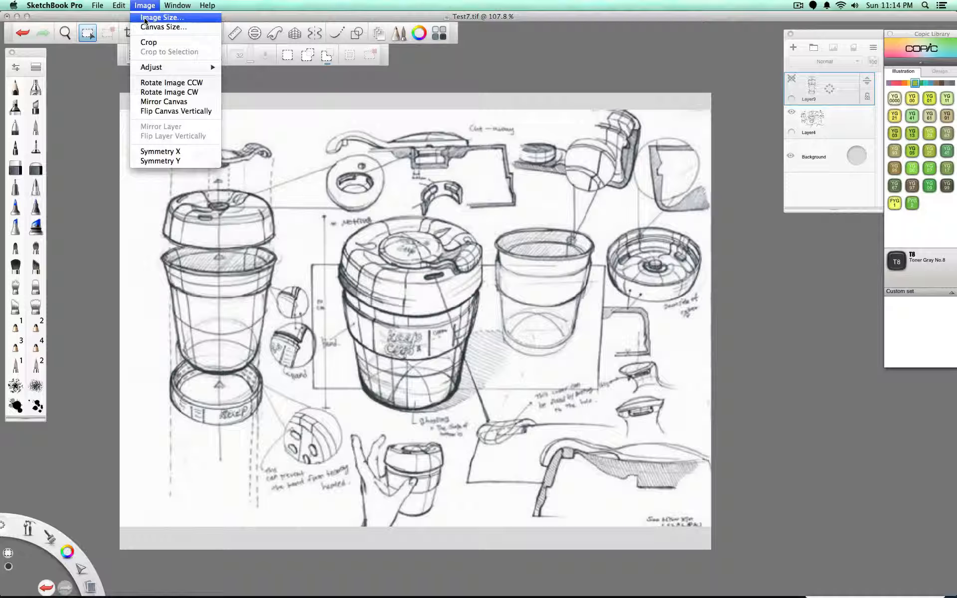
pyautogui.click(152, 27)
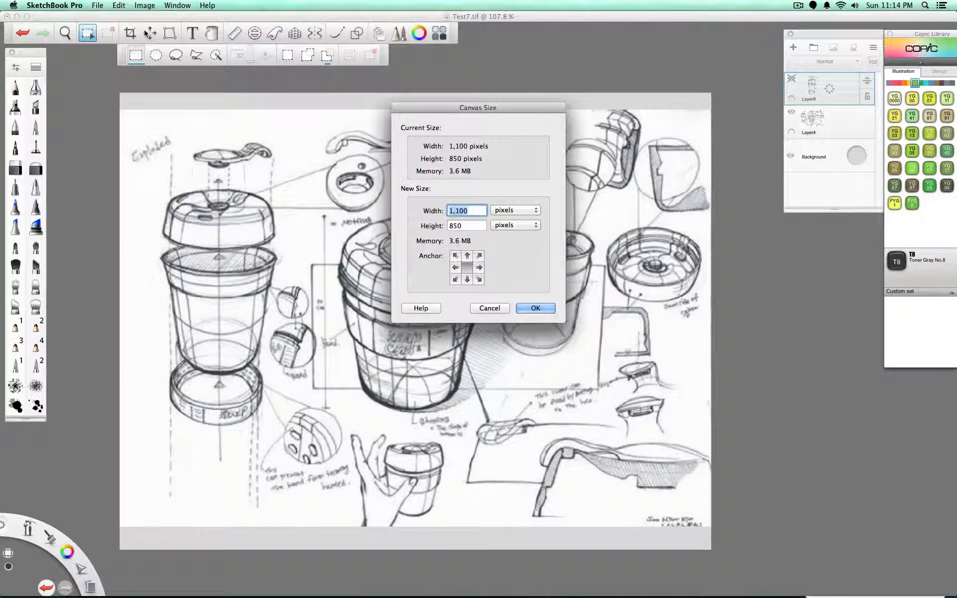
pyautogui.click(532, 309)
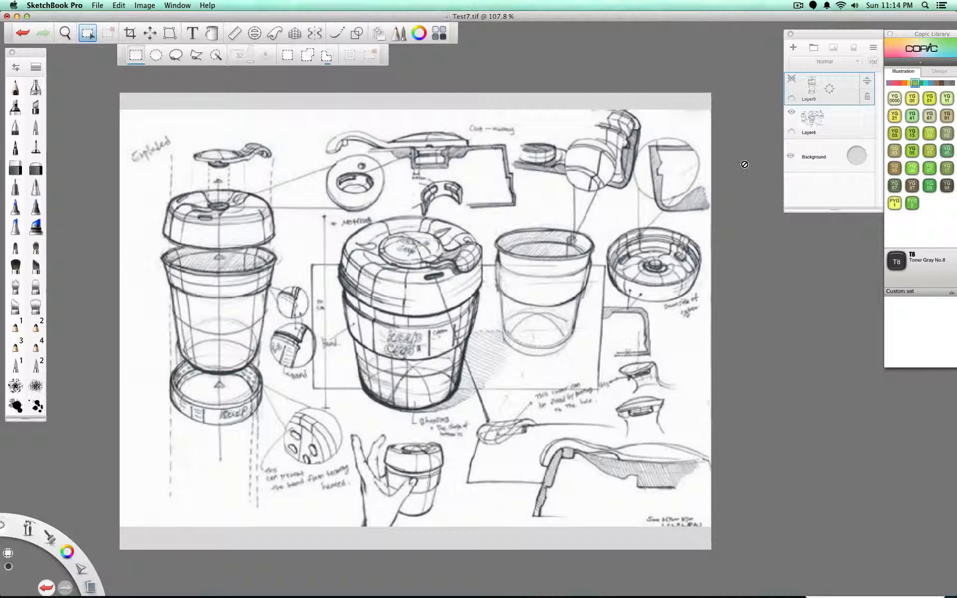
# Step: Copy the exploded cup drawing from Layer4 and start a new blank document without saving the current one's changes
pyautogui.click(812, 121)
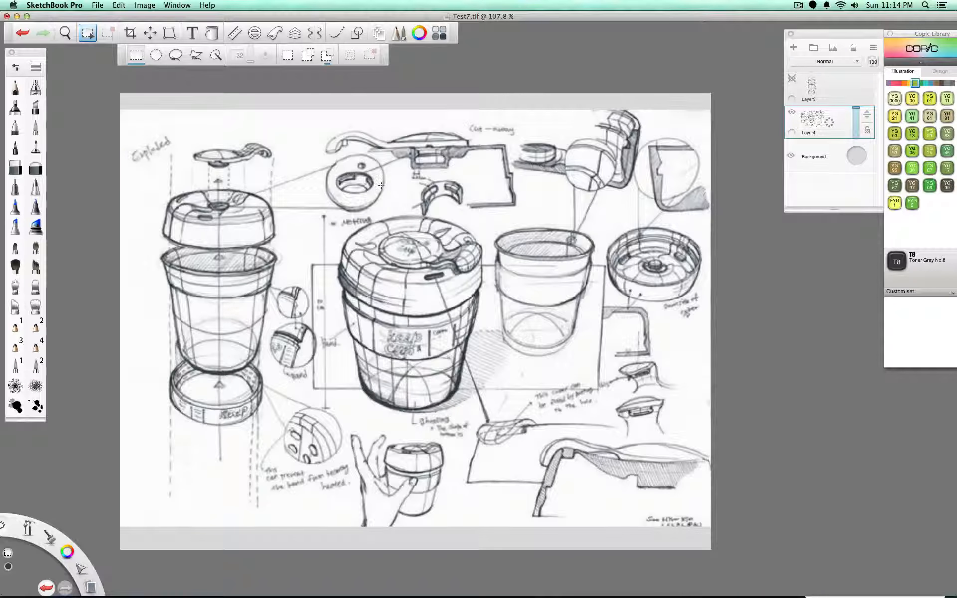
pyautogui.moveTo(140, 174)
pyautogui.mouseDown()
pyautogui.moveTo(262, 412)
pyautogui.moveTo(286, 436)
pyautogui.mouseUp()
pyautogui.press('super+w')
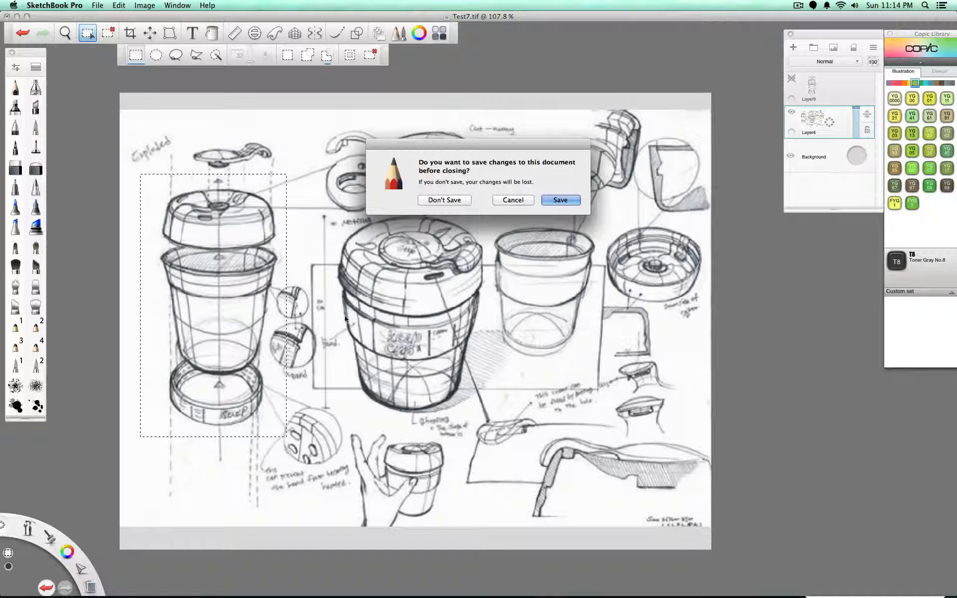
pyautogui.click(444, 199)
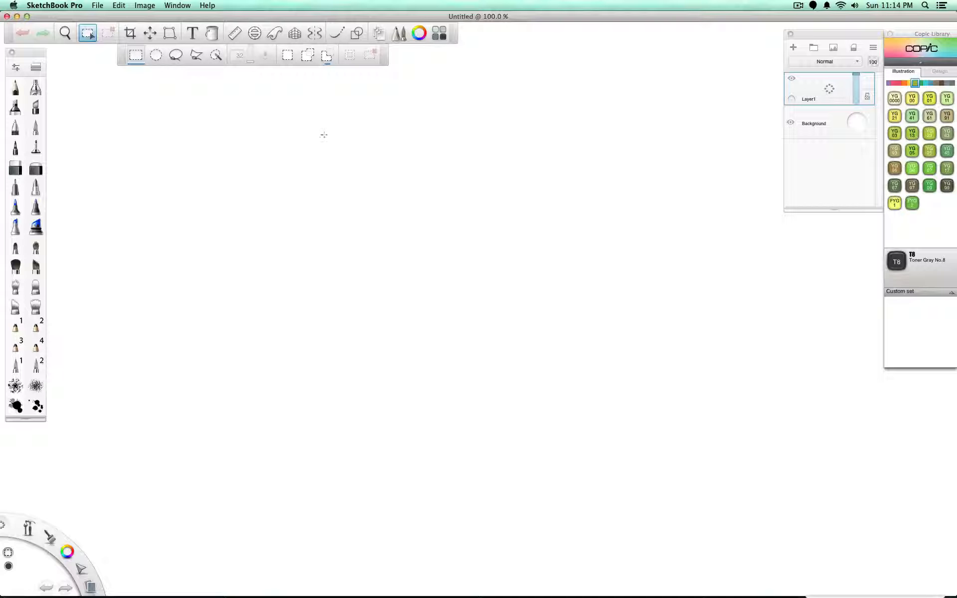
# Step: Open the blank document's Canvas Size settings and set the width and height units to inches
pyautogui.scroll(-8, 324, 135)
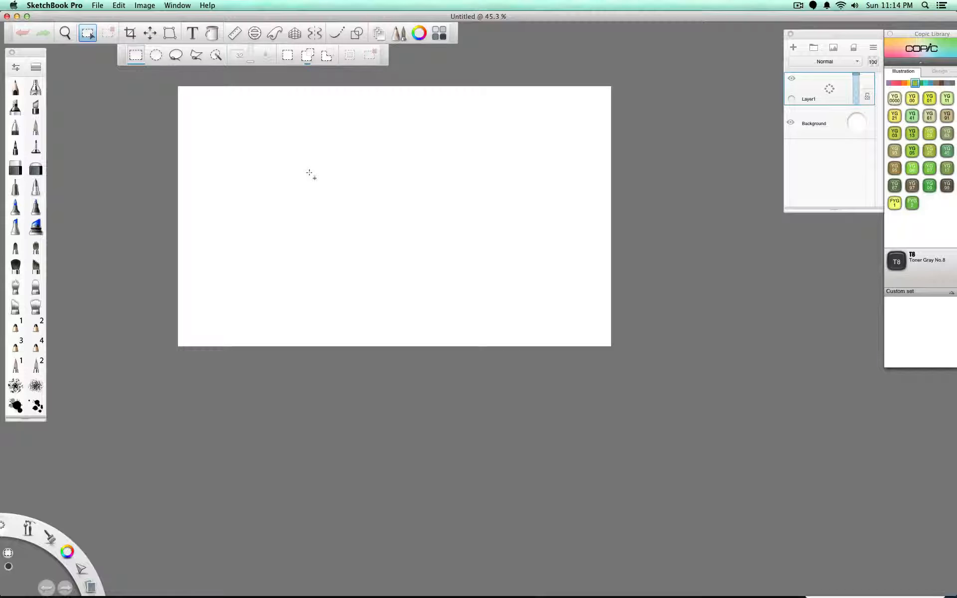
pyautogui.click(144, 6)
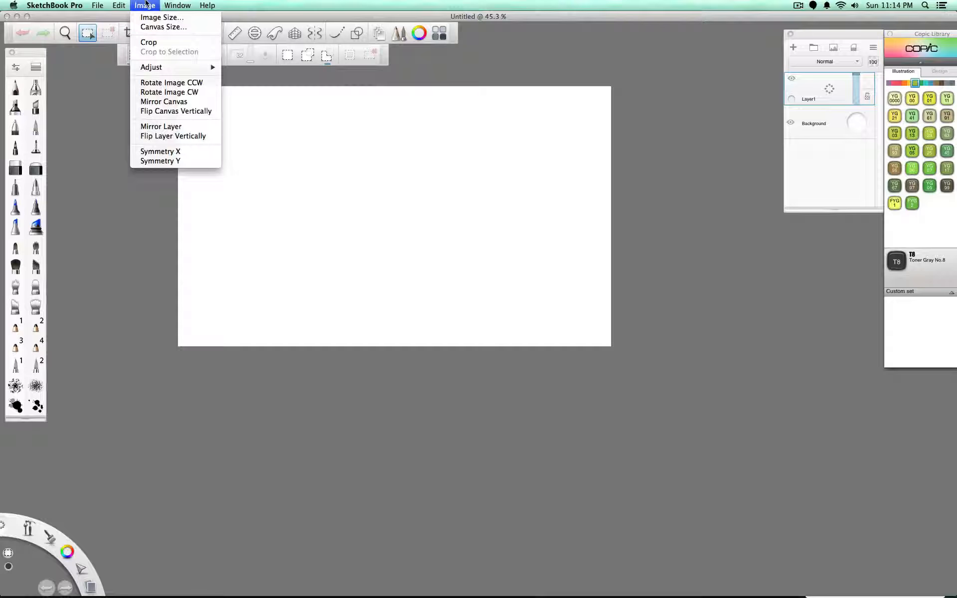
pyautogui.click(151, 26)
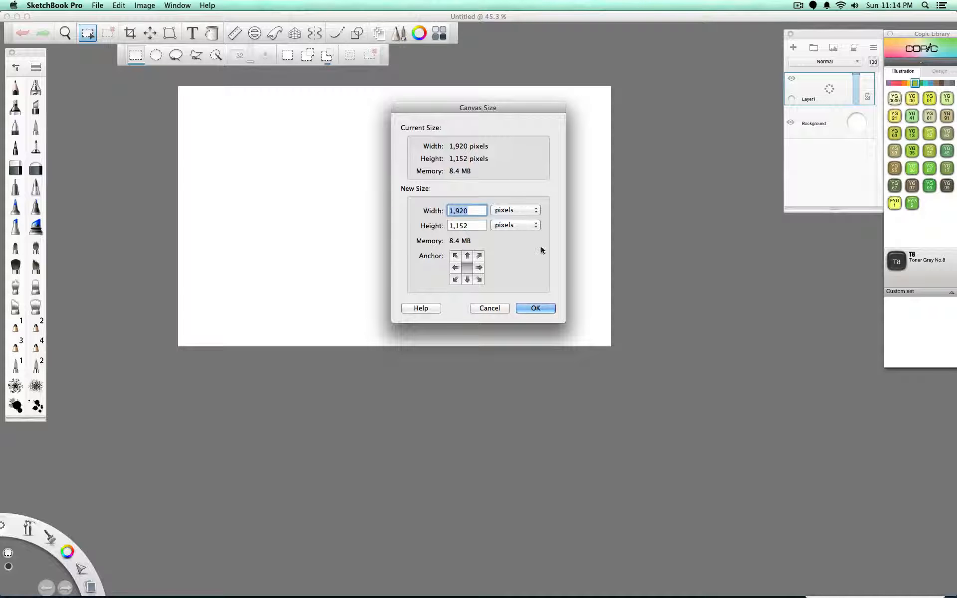
pyautogui.click(515, 210)
pyautogui.click(511, 219)
pyautogui.click(514, 225)
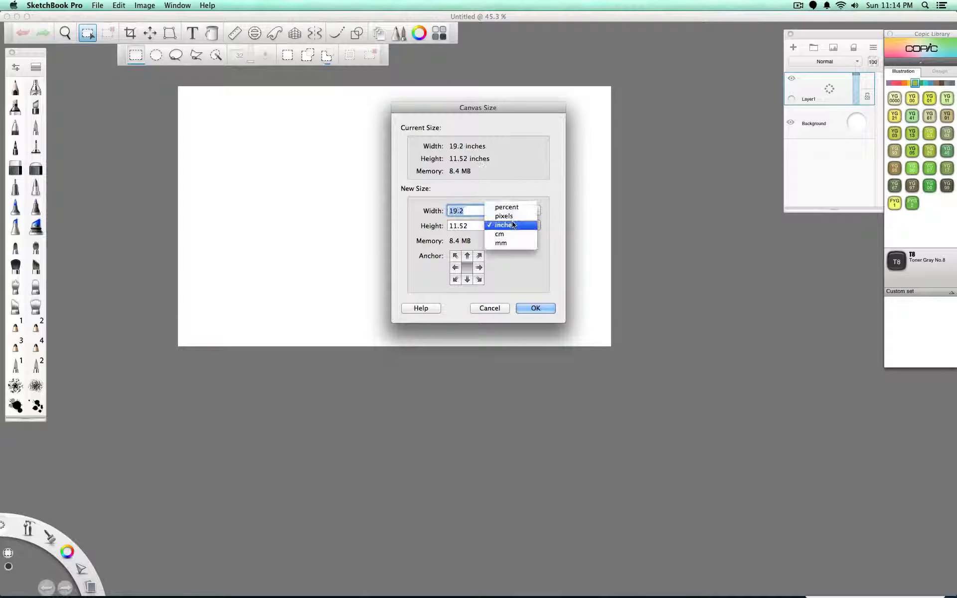
pyautogui.click(506, 233)
pyautogui.click(509, 222)
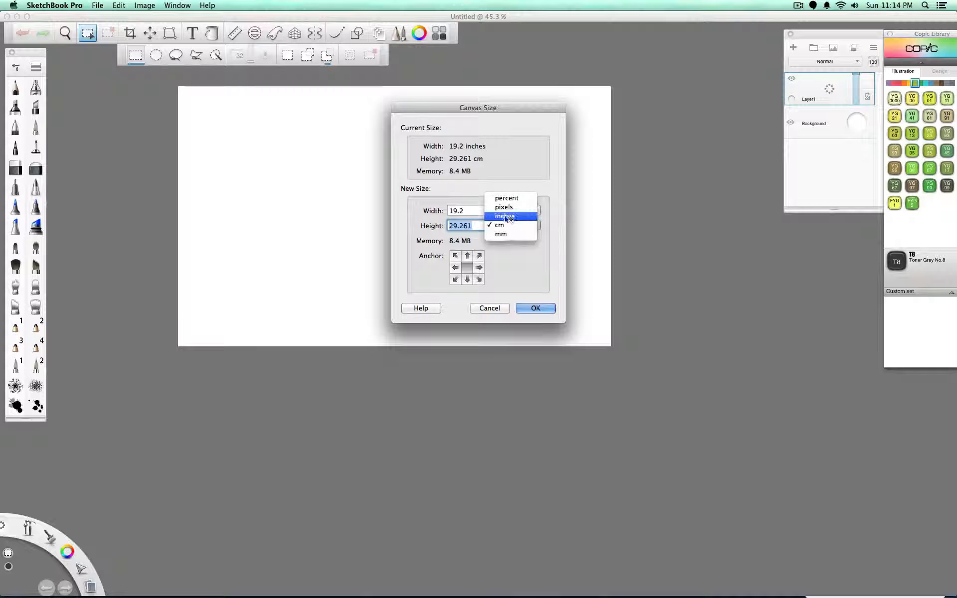
pyautogui.click(507, 216)
# Step: Resize the blank canvas to 2 inches wide and 8 inches high
pyautogui.press('Tab')
pyautogui.write('2')
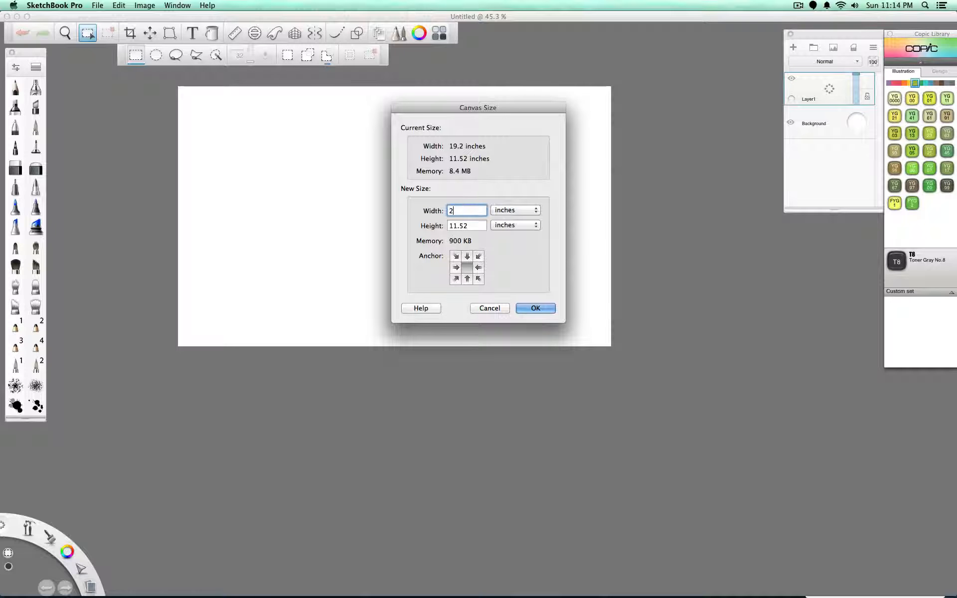
pyautogui.press('Tab')
pyautogui.write('=')
pyautogui.press('Return')
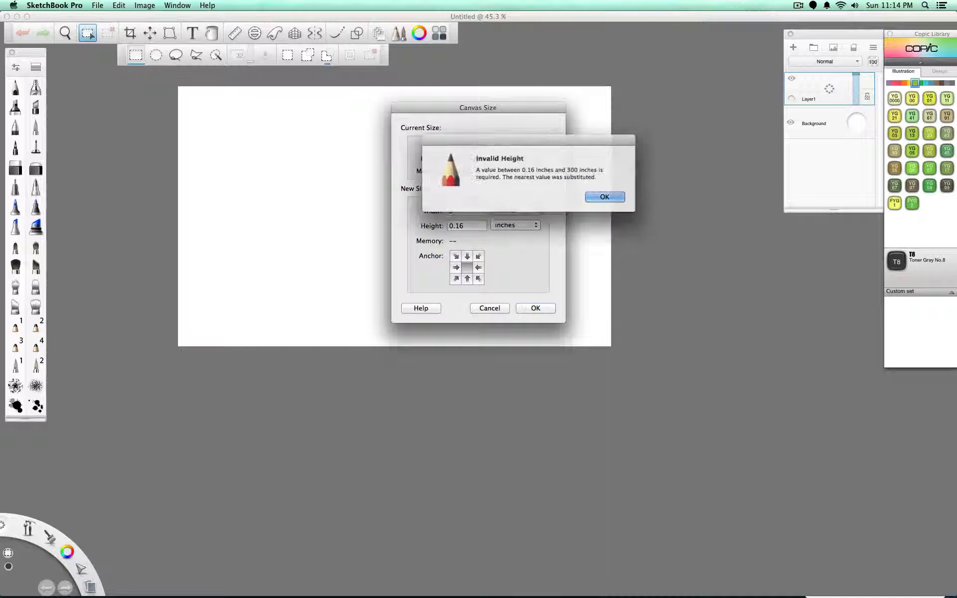
pyautogui.click(605, 196)
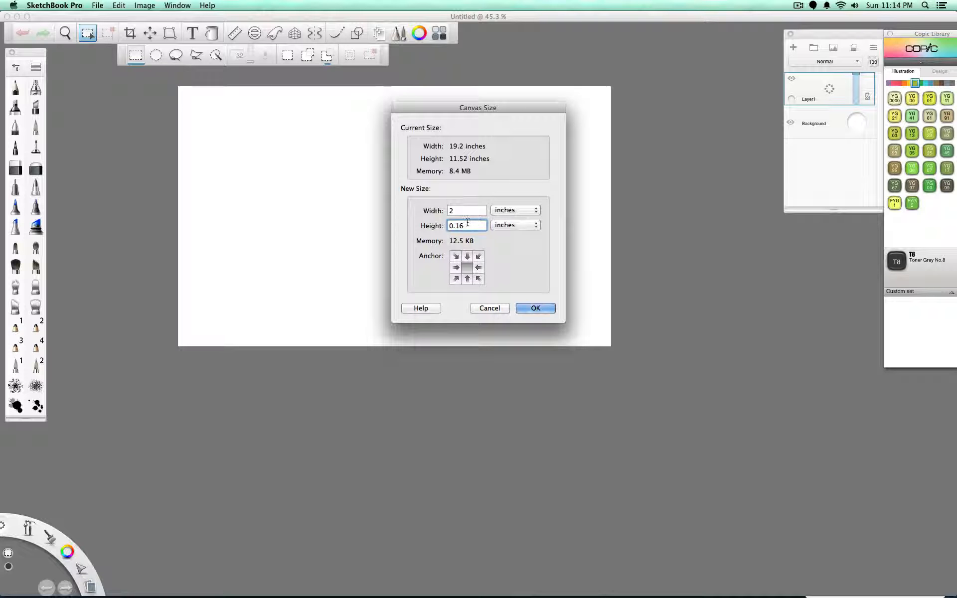
pyautogui.moveTo(466, 226); pyautogui.dragTo(427, 225)
pyautogui.write('8')
pyautogui.press('Return')
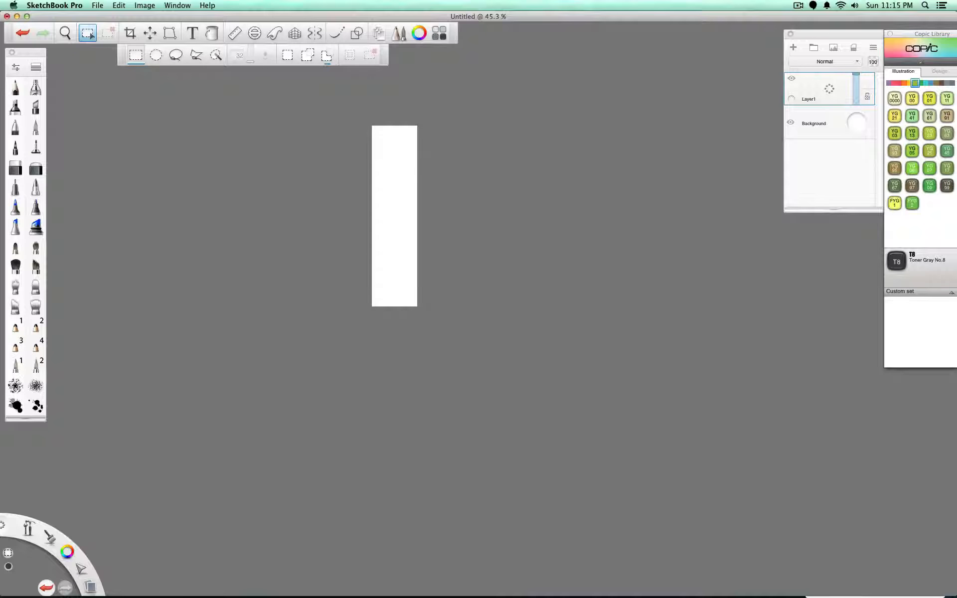
# Step: Paste the copied exploded cup drawing into the document and widen the canvas to 3 inches
pyautogui.press('super+v')
pyautogui.moveTo(401, 249)
pyautogui.mouseDown()
pyautogui.moveTo(423, 188)
pyautogui.moveTo(208, 51)
pyautogui.mouseUp()
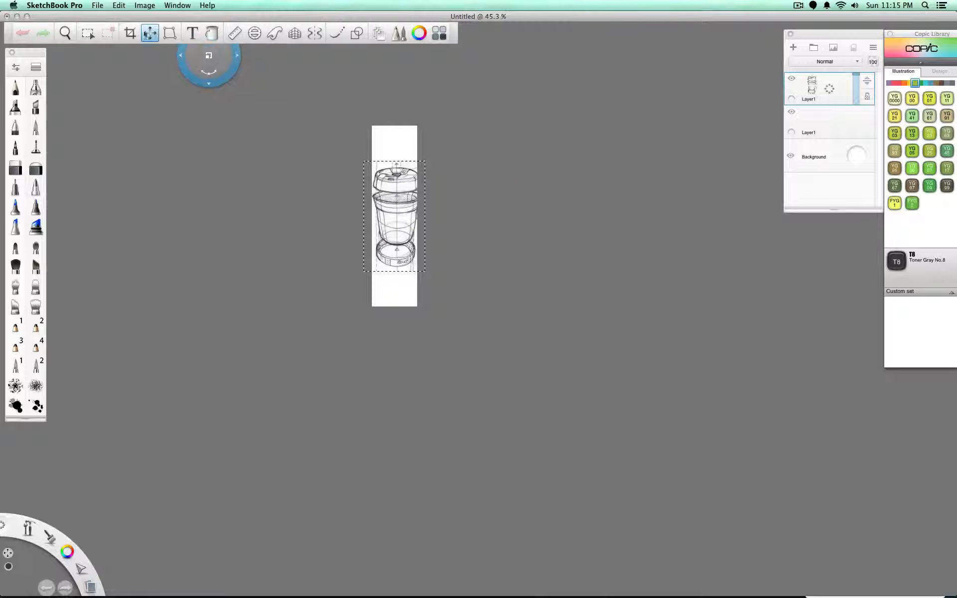
pyautogui.click(144, 5)
pyautogui.click(147, 28)
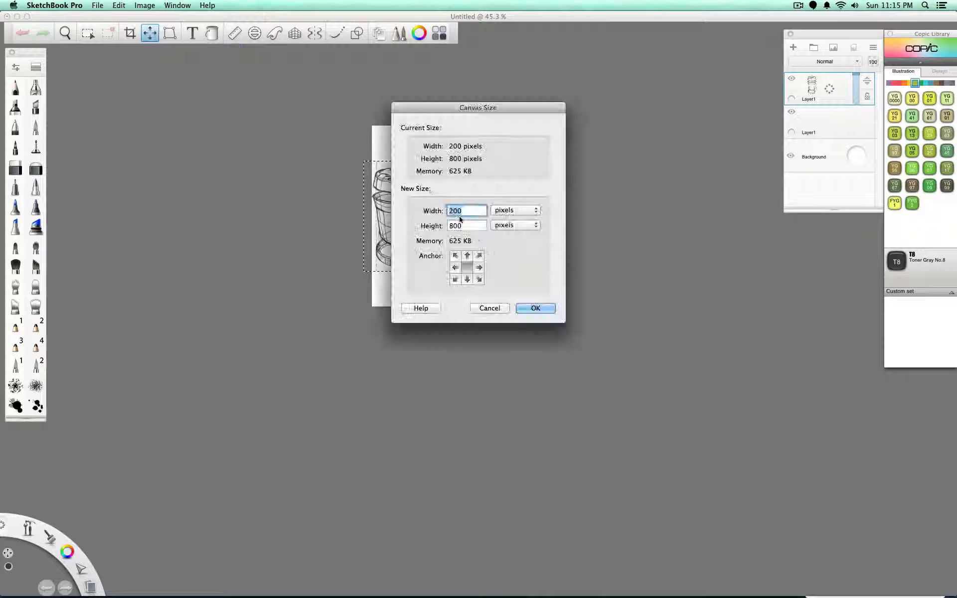
pyautogui.click(513, 210)
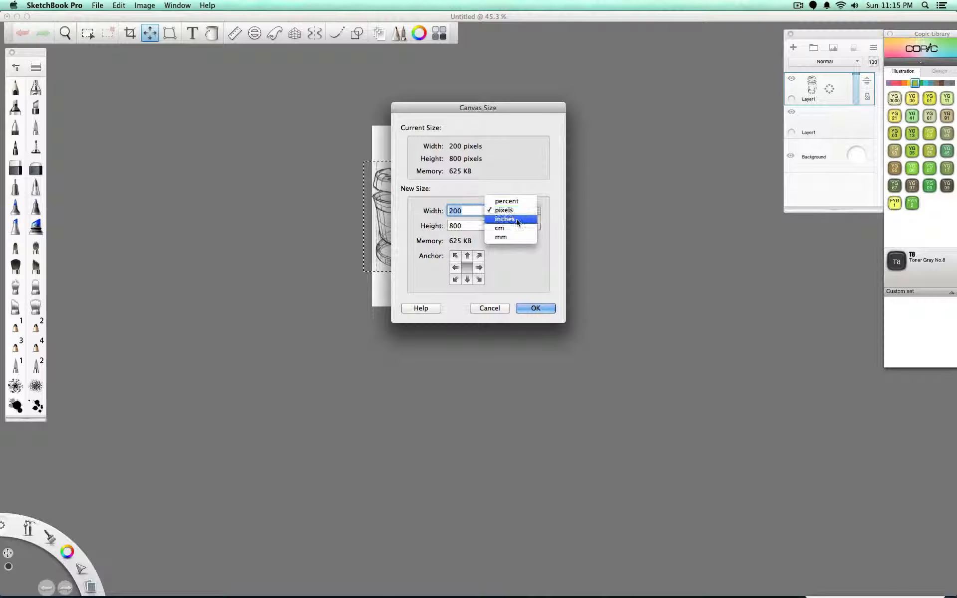
pyautogui.click(505, 218)
pyautogui.click(515, 226)
pyautogui.click(516, 229)
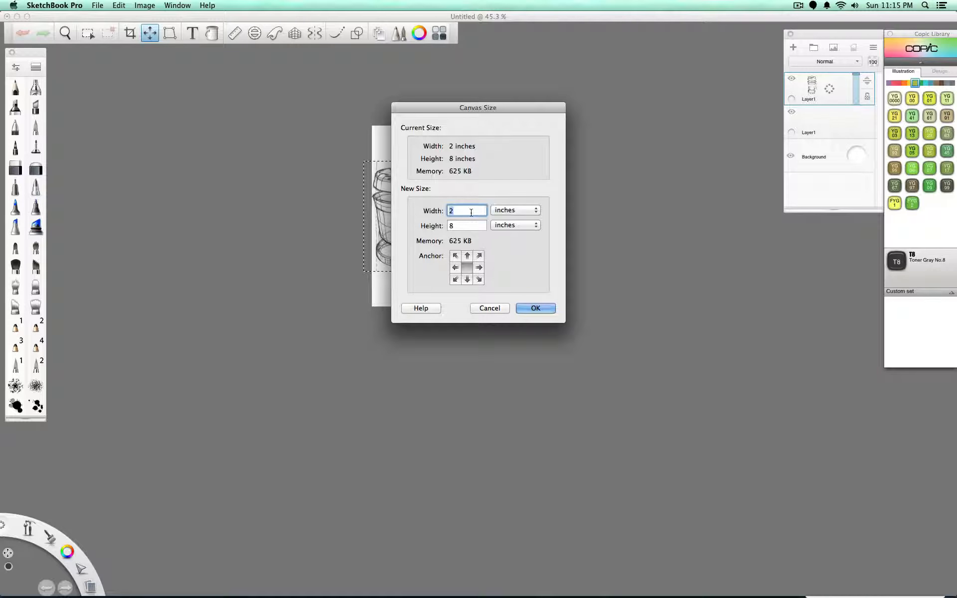
pyautogui.write('3')
pyautogui.press('Return')
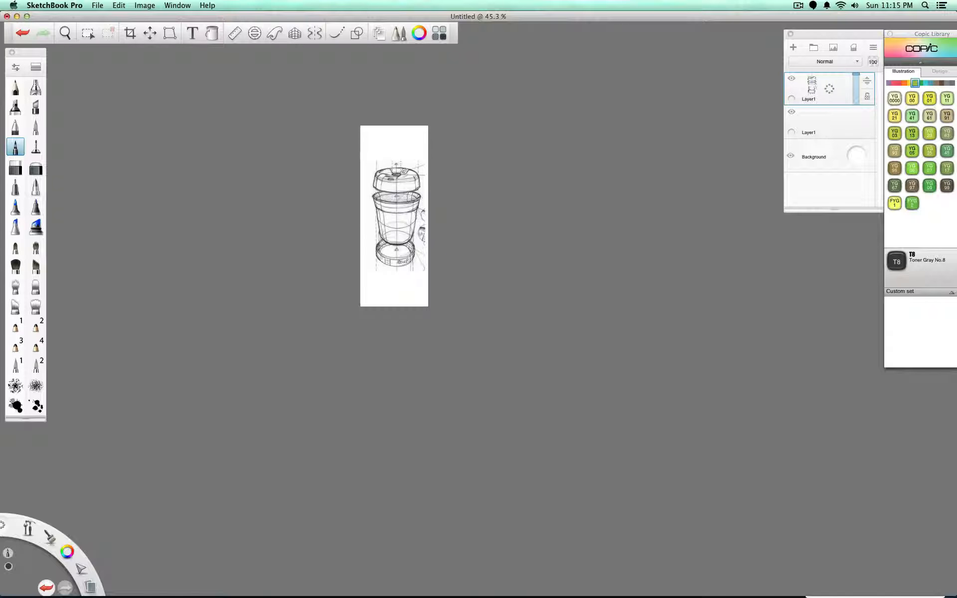
# Step: Set the canvas height to 6 inches
pyautogui.click(144, 5)
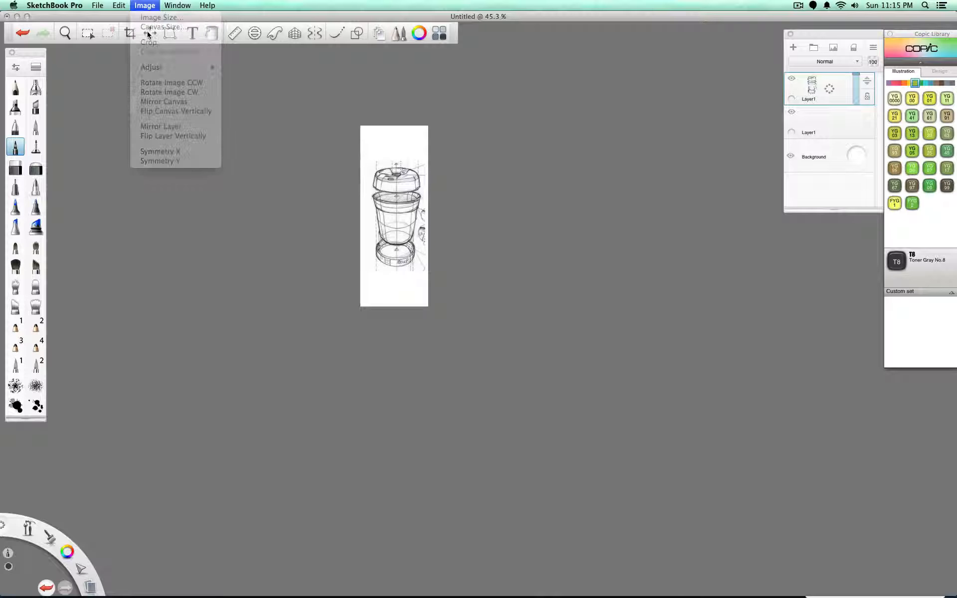
pyautogui.click(142, 29)
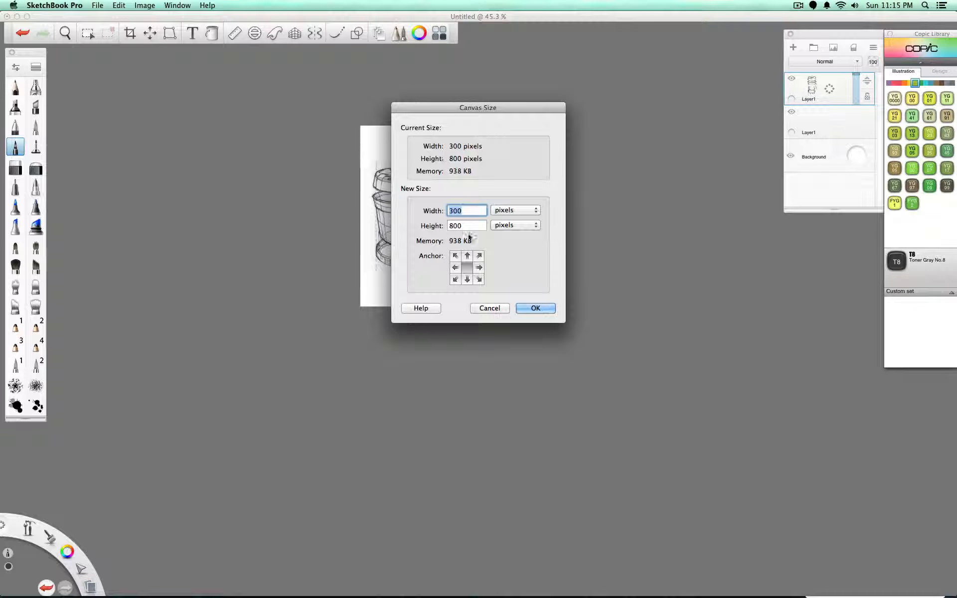
pyautogui.click(500, 227)
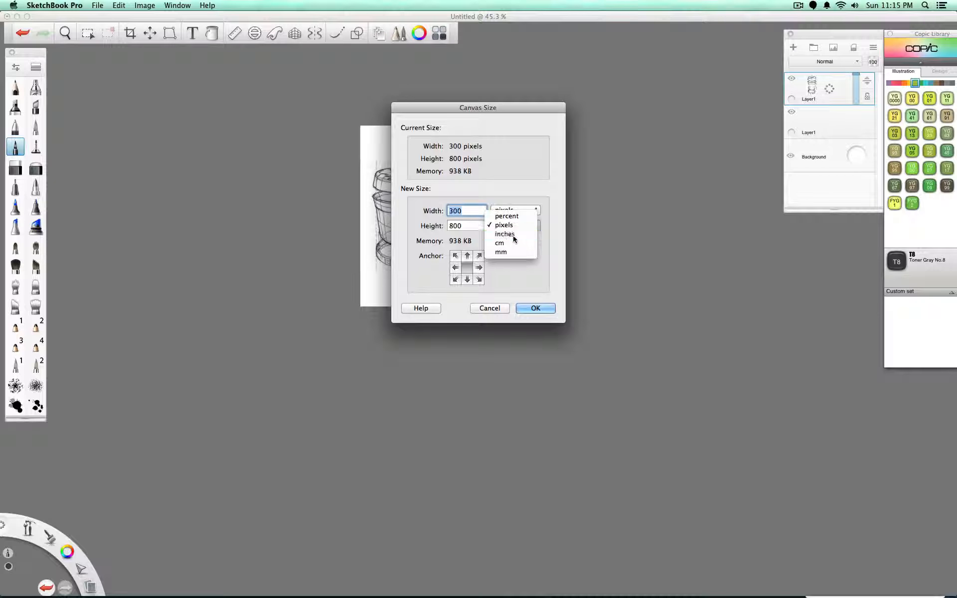
pyautogui.click(505, 234)
pyautogui.write('6')
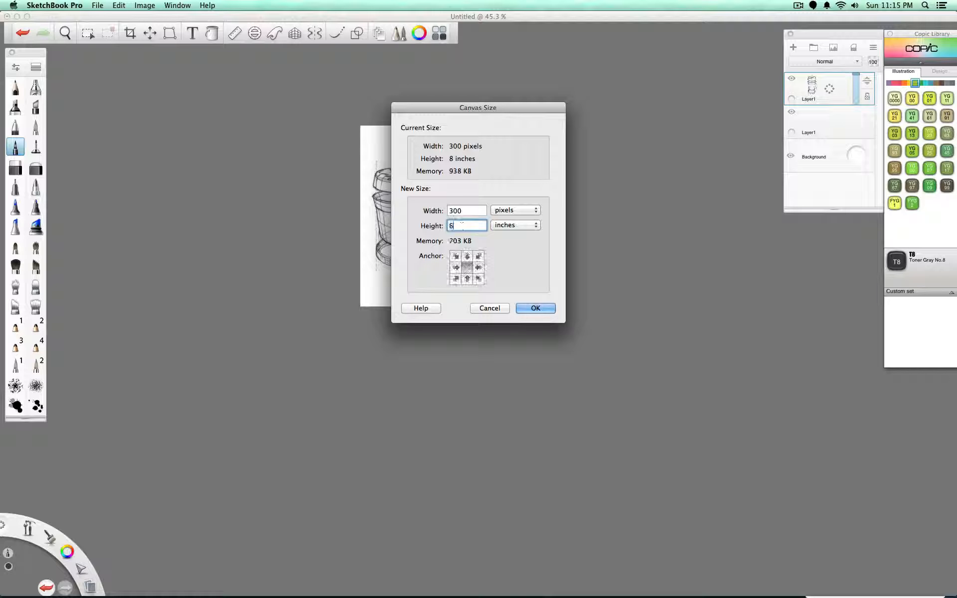
pyautogui.press('Return')
pyautogui.scroll(3, 445, 211)
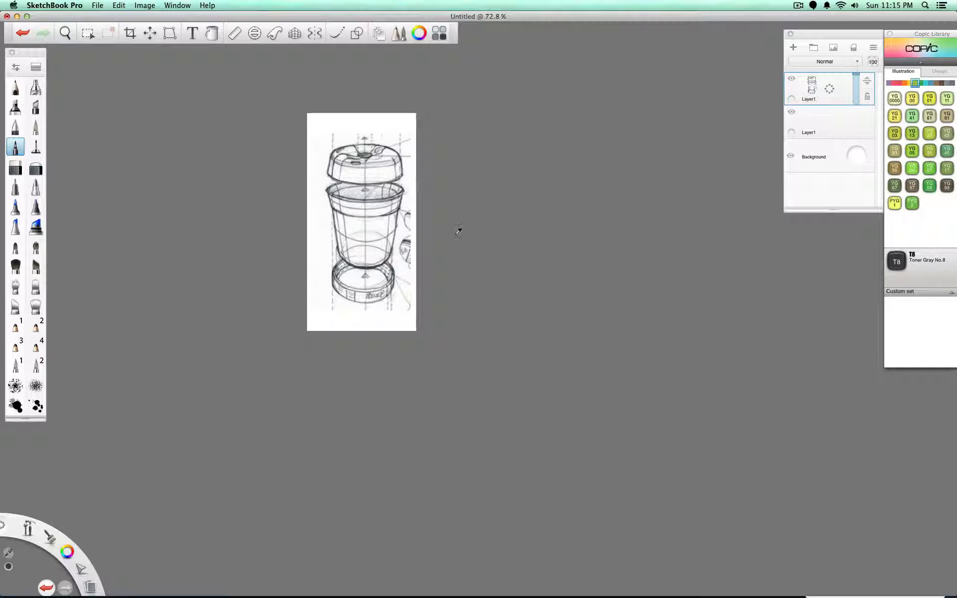
# Step: Check the canvas dimensions of the cropped cup document in inches
pyautogui.click(145, 6)
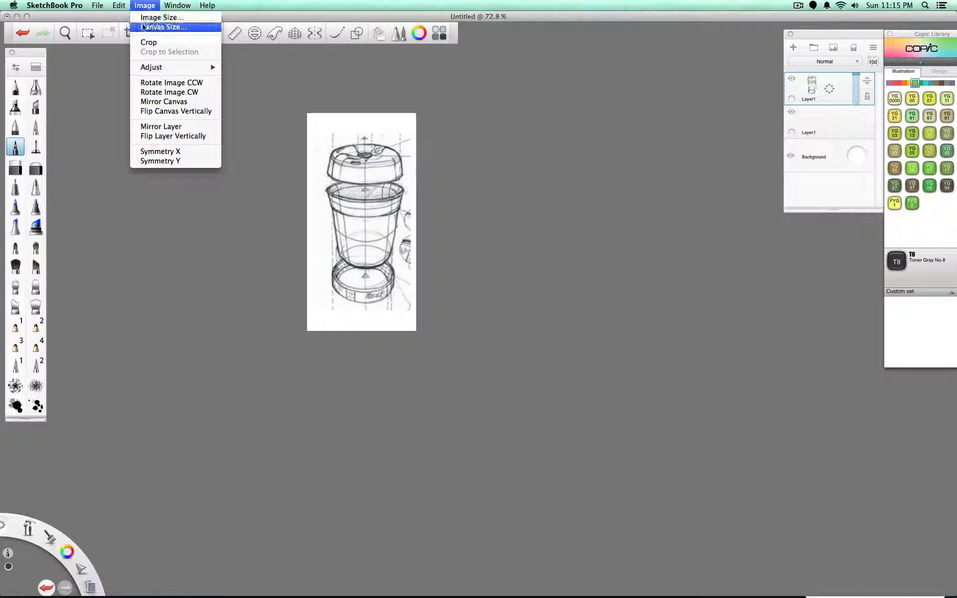
pyautogui.click(143, 28)
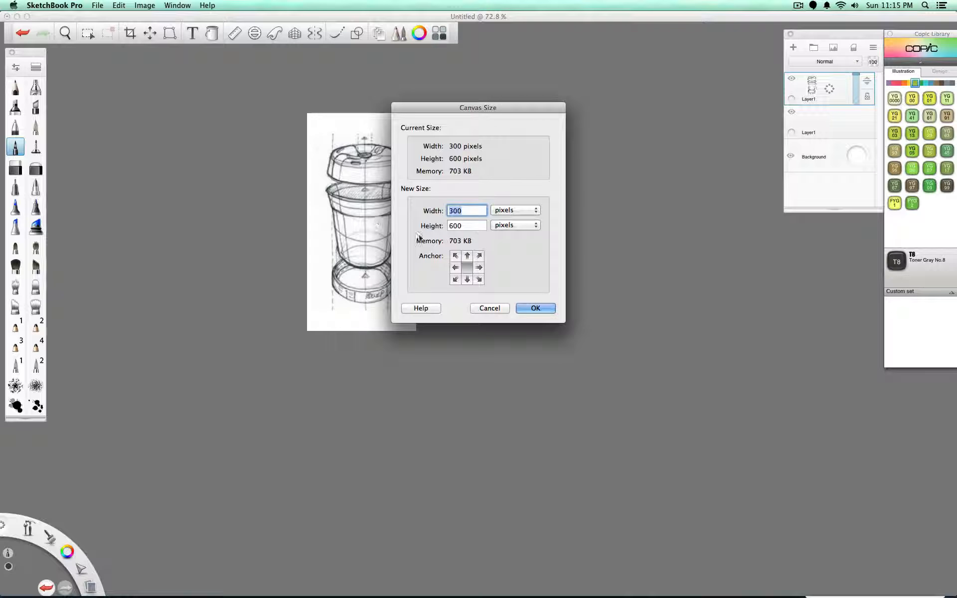
pyautogui.click(505, 211)
pyautogui.click(507, 215)
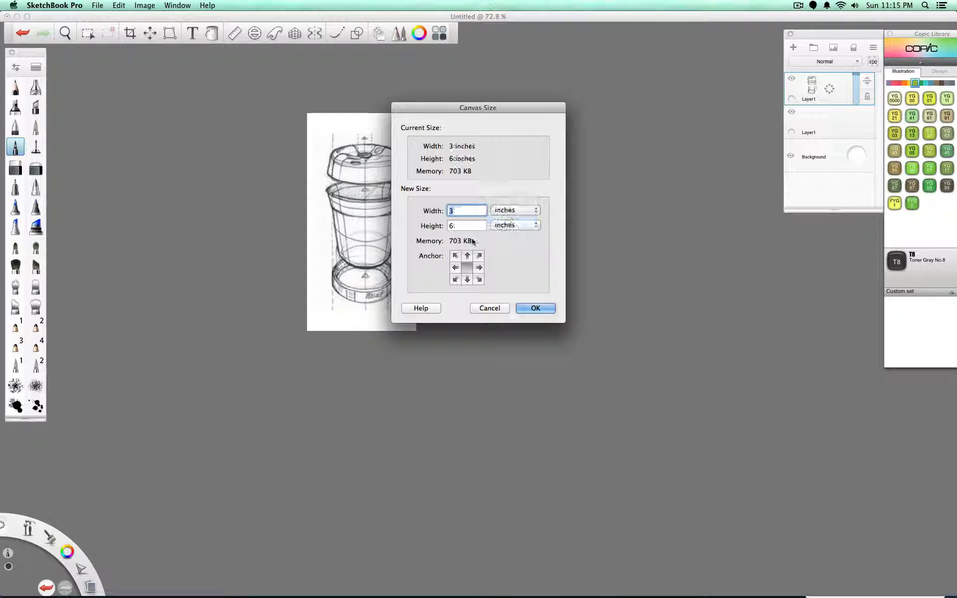
pyautogui.press('Return')
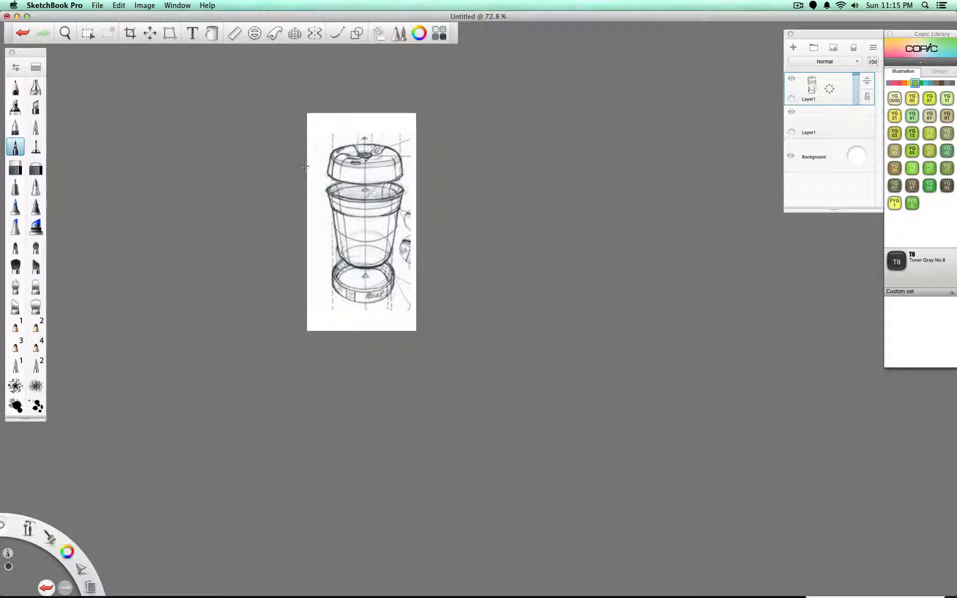
pyautogui.scroll(1, 305, 167)
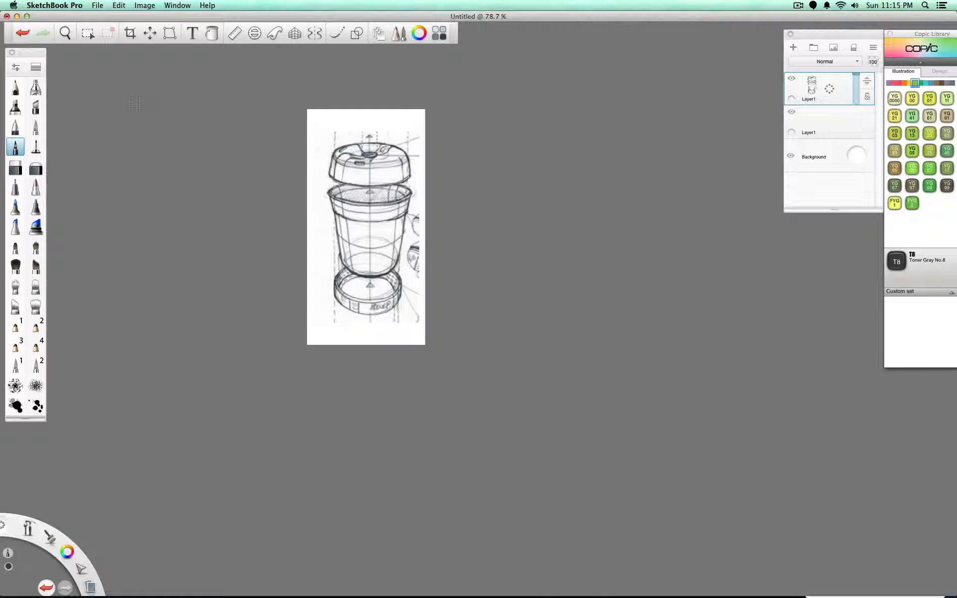
# Step: Rule a straight horizontal line across the canvas above the cup lid and handwrite an inch dimension note above it
pyautogui.click(235, 33)
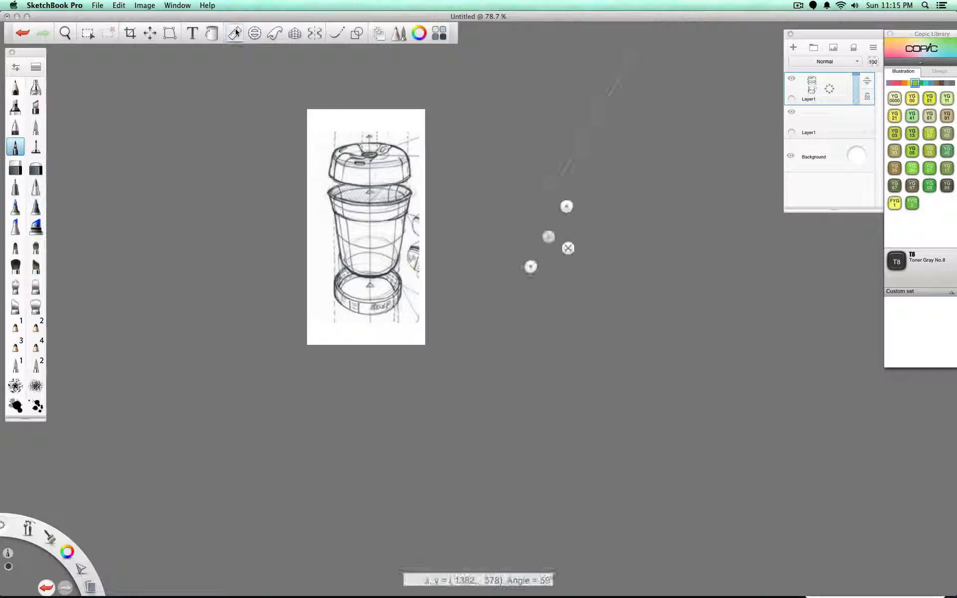
pyautogui.moveTo(529, 266)
pyautogui.mouseDown()
pyautogui.moveTo(545, 213)
pyautogui.moveTo(506, 142)
pyautogui.moveTo(498, 145)
pyautogui.mouseUp()
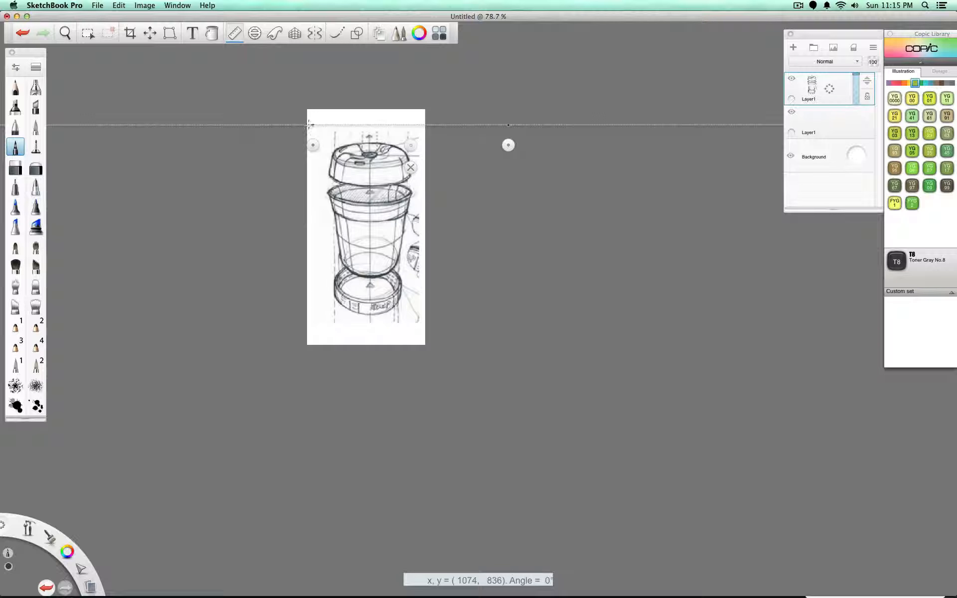
pyautogui.moveTo(309, 124); pyautogui.dragTo(425, 124)
pyautogui.click(410, 167)
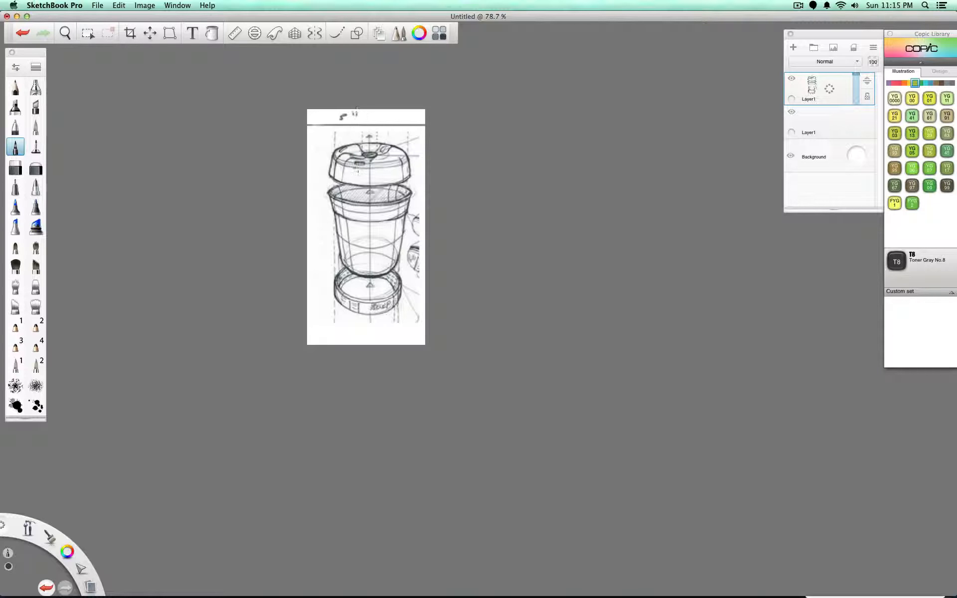
# Step: Save the cup document as Test 9 in TIFF format on the Desktop
pyautogui.click(97, 5)
pyautogui.click(128, 77)
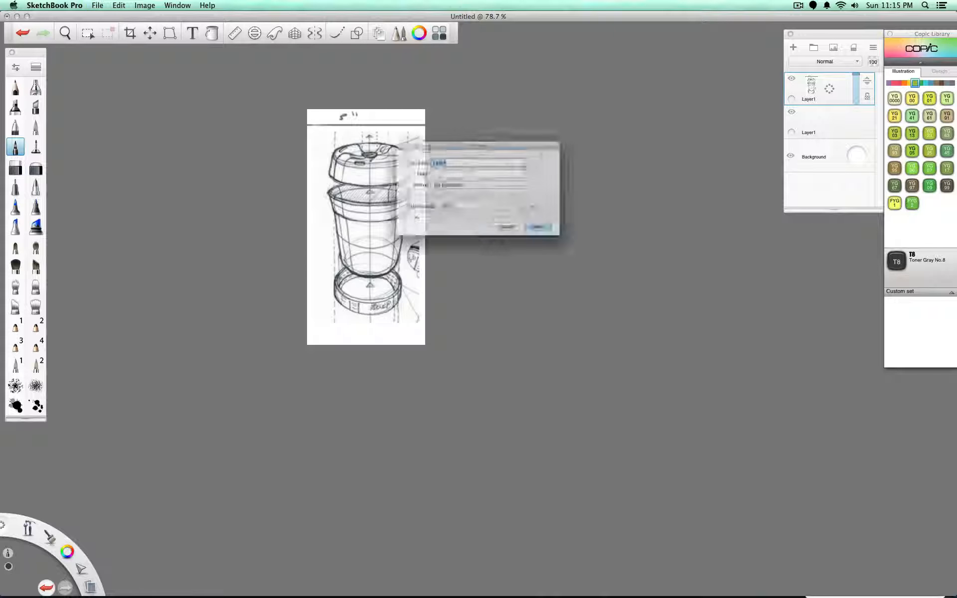
pyautogui.click(444, 156)
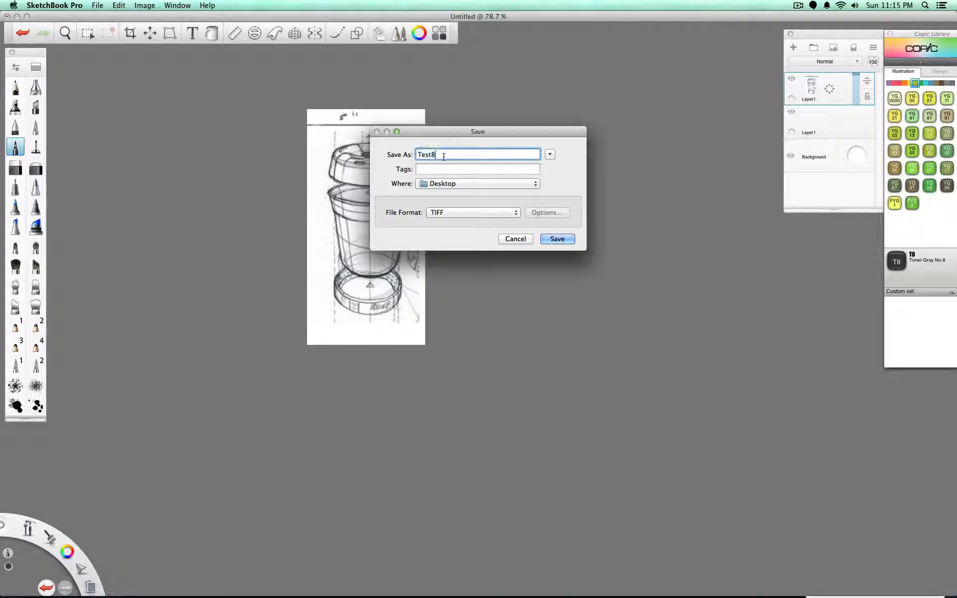
pyautogui.press('BackSpace')
pyautogui.press('Return')
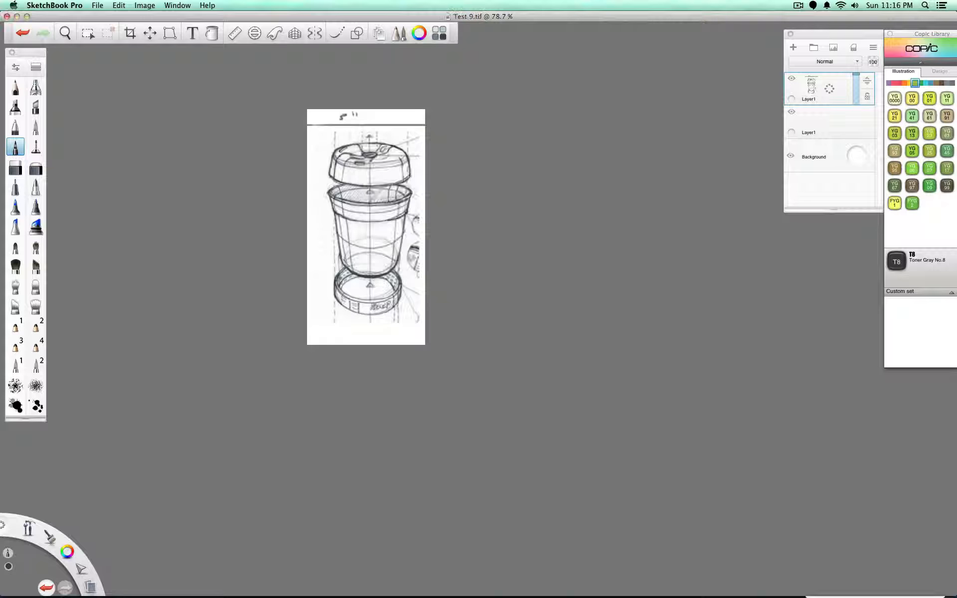
# Step: Switch to AliasAutoStudio and import Test 9.tif from the Desktop as a canvas image onto the Front_Sketch canvas
pyautogui.press('super+Tab')
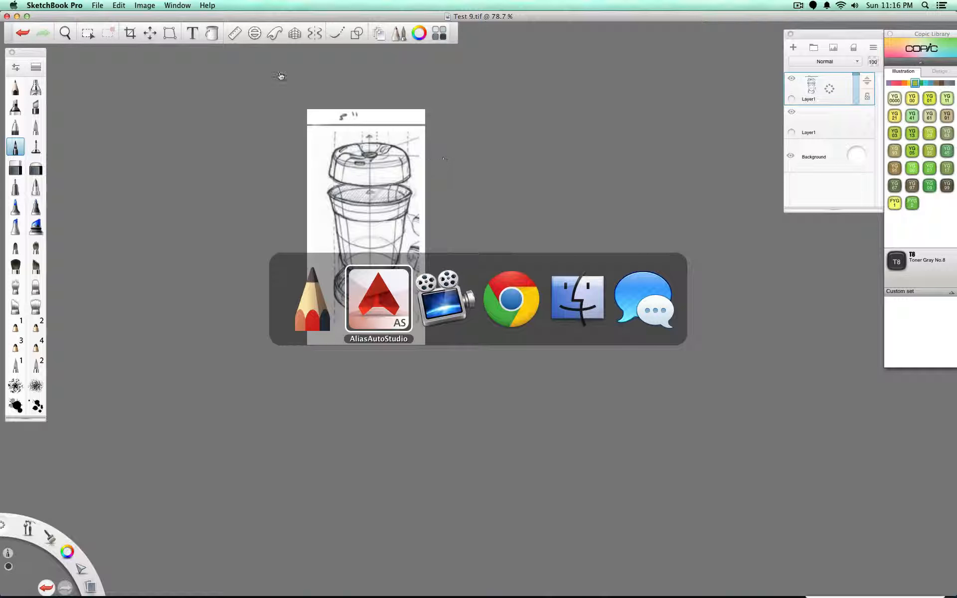
pyautogui.click(382, 278)
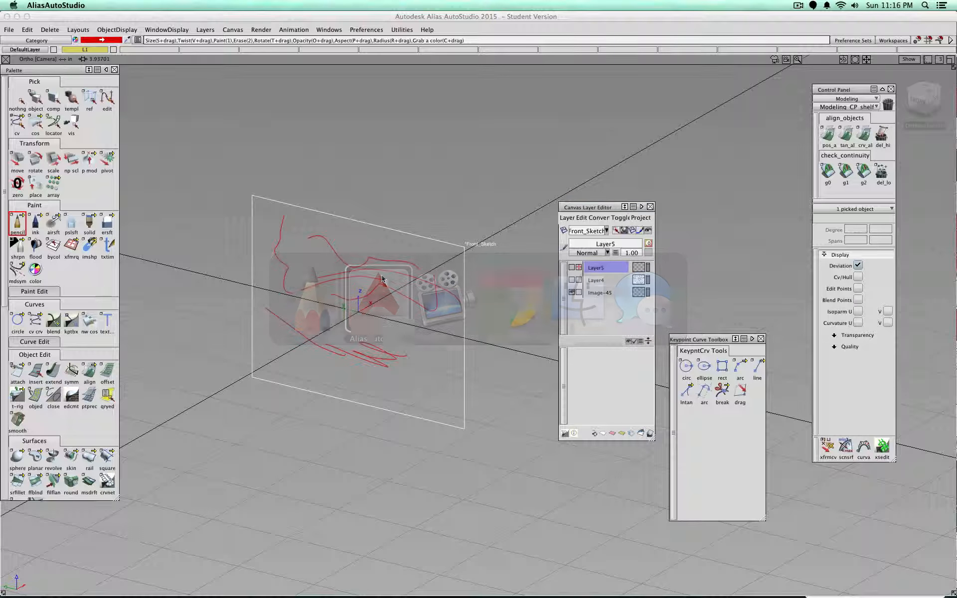
pyautogui.click(8, 30)
pyautogui.moveTo(25, 137)
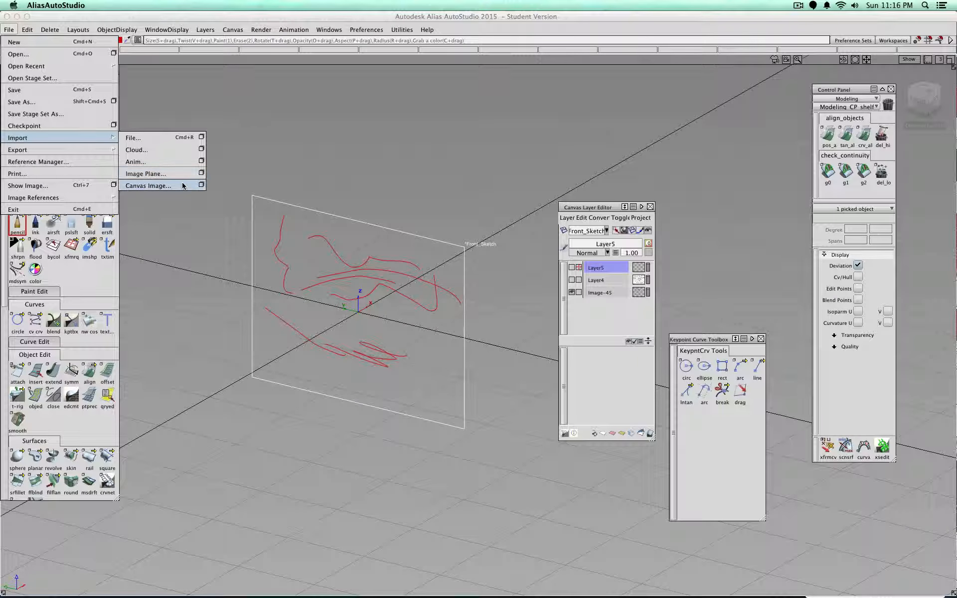
pyautogui.click(149, 185)
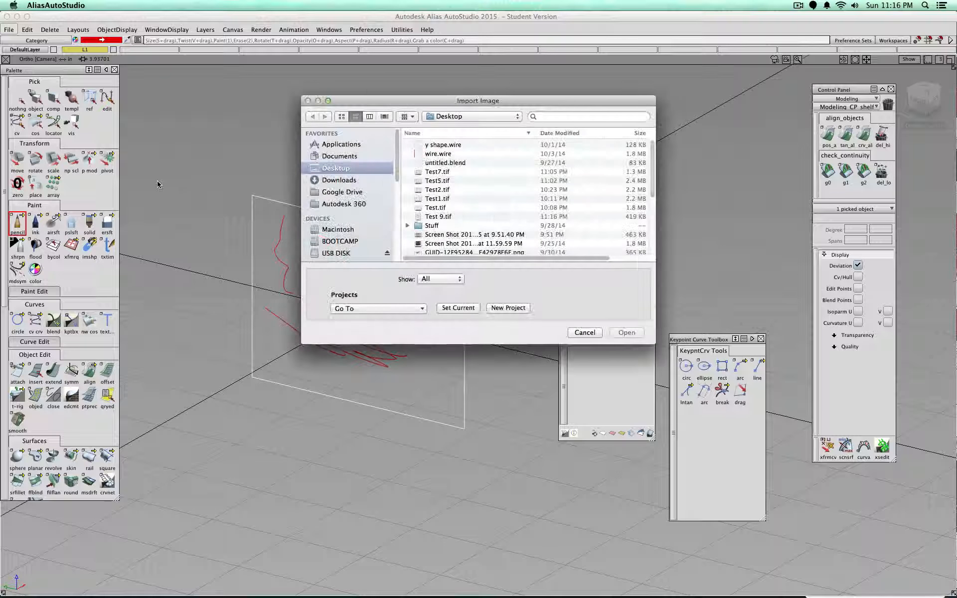
pyautogui.click(438, 216)
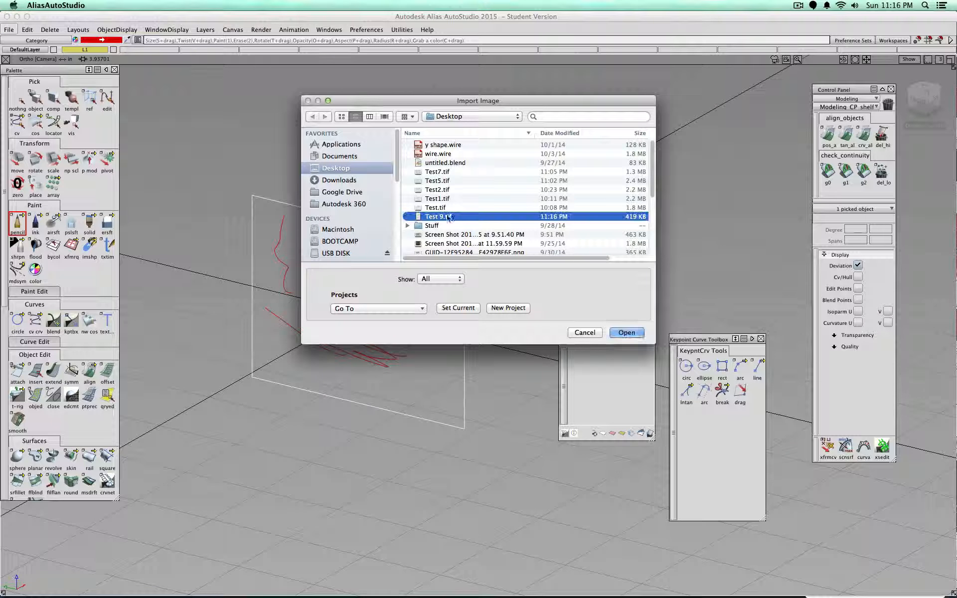
pyautogui.click(626, 332)
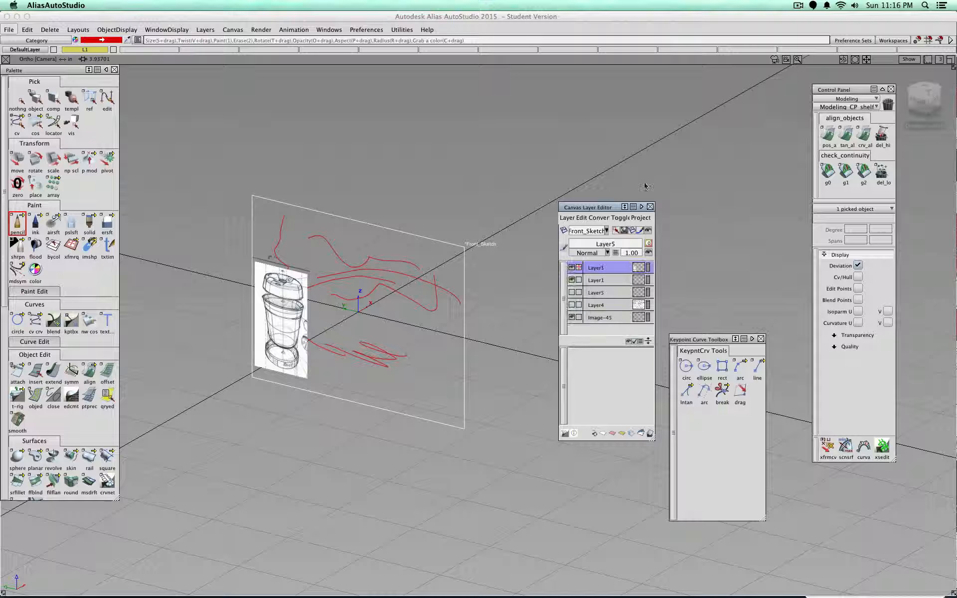
# Step: Switch to the front view and delete the Front_Sketch canvas plane with its sketches and the imported cup image
pyautogui.click(922, 98)
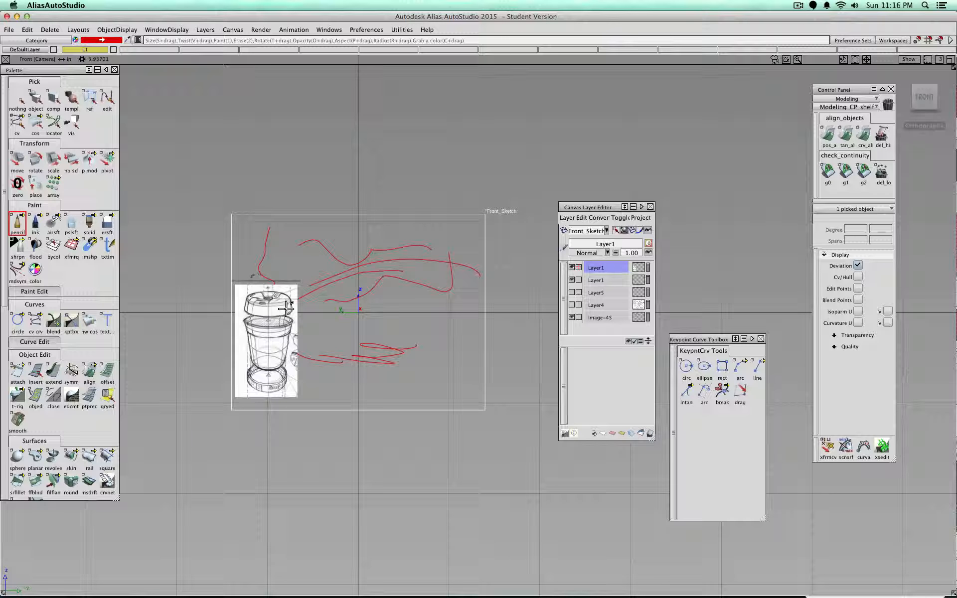
pyautogui.click(36, 99)
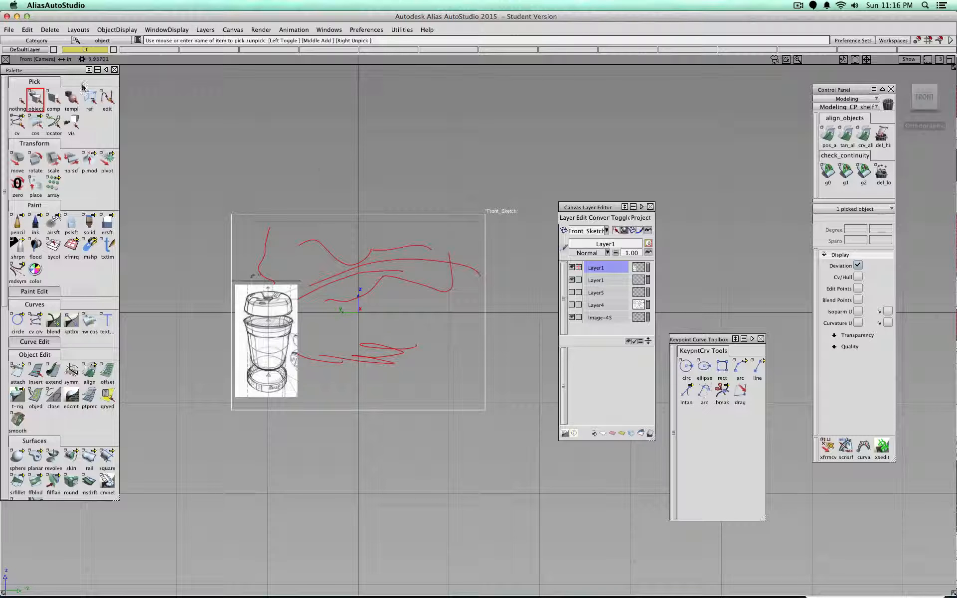
pyautogui.click(20, 100)
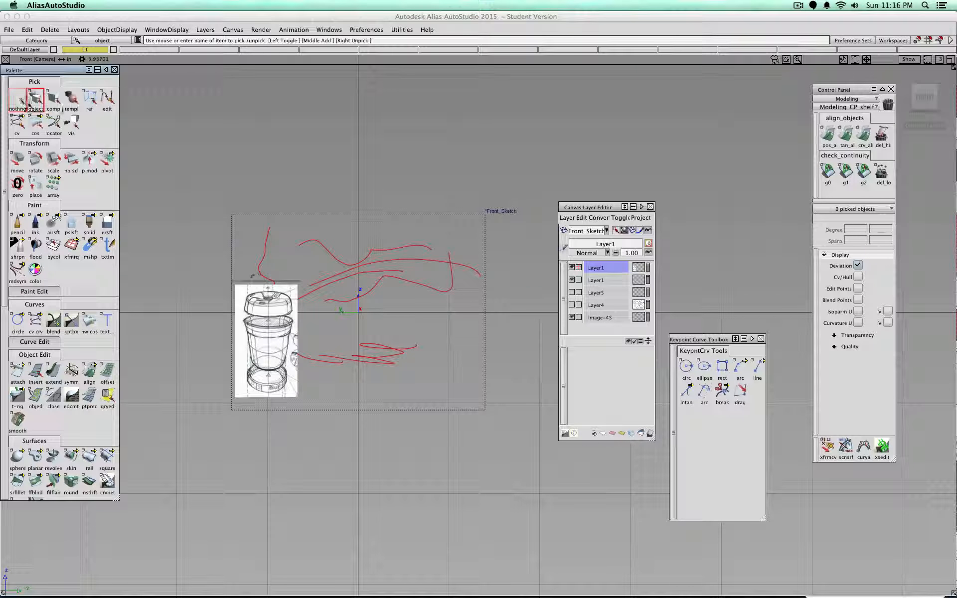
pyautogui.click(35, 100)
pyautogui.click(282, 257)
pyautogui.press('Delete')
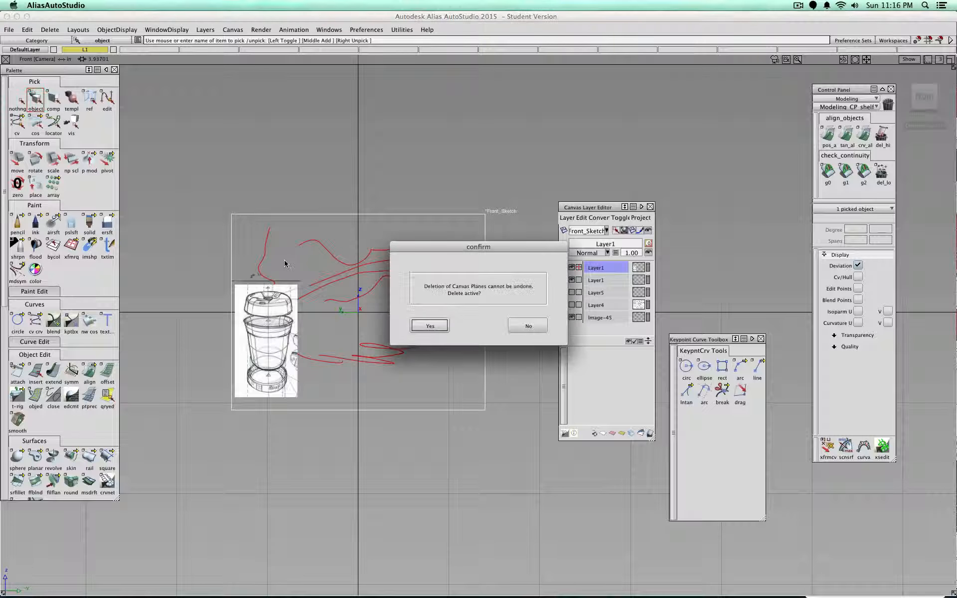
pyautogui.press('Return')
# Step: Import Test 9.tif from the Desktop as a canvas image on its own new canvas plane in the front view
pyautogui.click(14, 33)
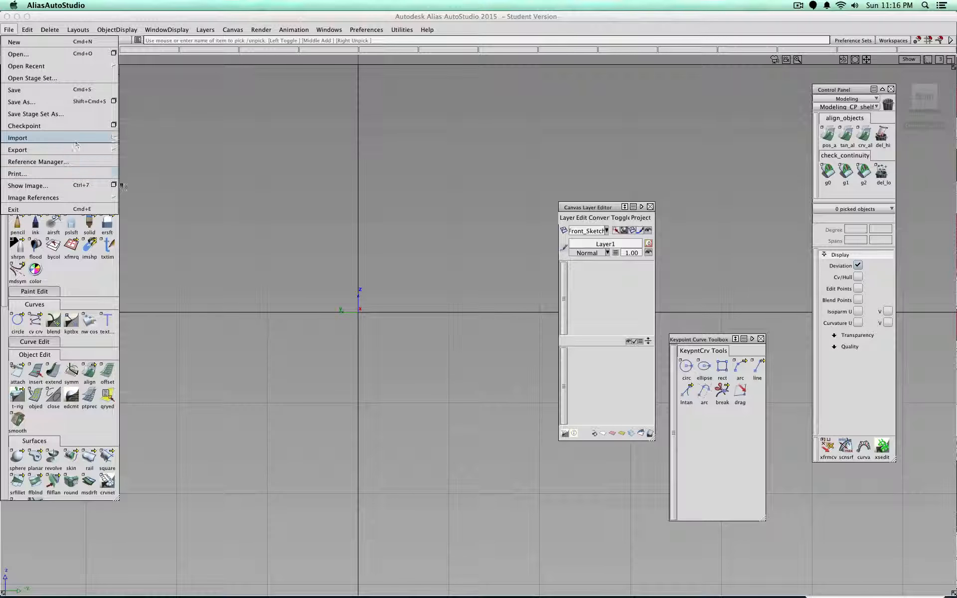
pyautogui.moveTo(78, 139)
pyautogui.click(155, 183)
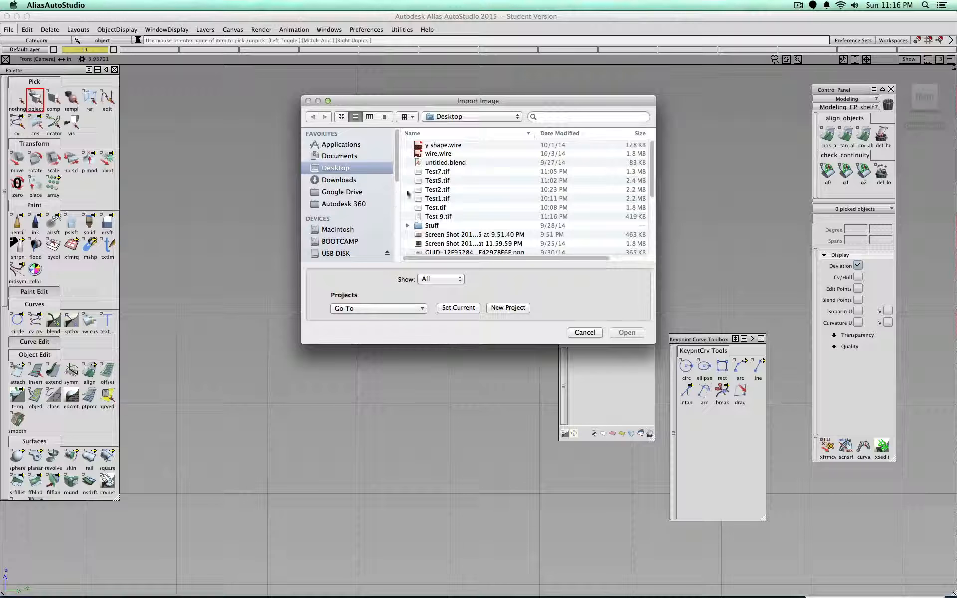
pyautogui.click(454, 217)
pyautogui.click(626, 332)
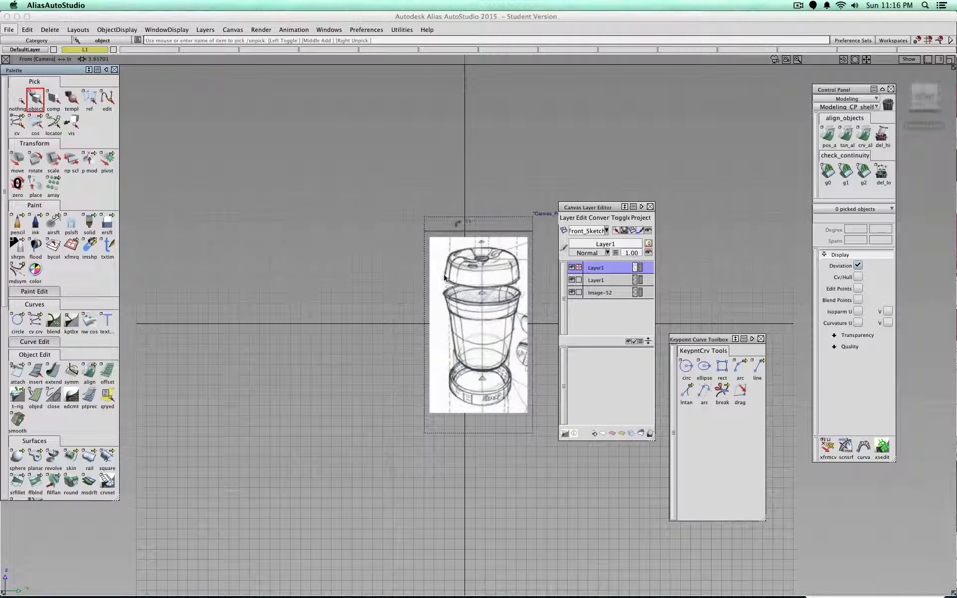
pyautogui.scroll(5, 444, 278)
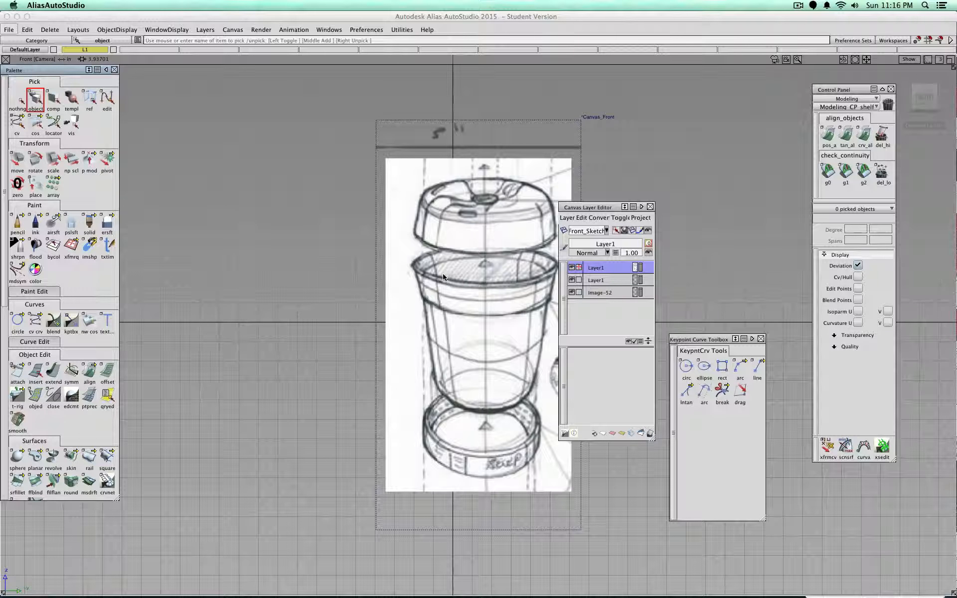
# Step: Pick the new cup canvas plane, scale it down freehand and place it beside the vertical axis
pyautogui.click(377, 183)
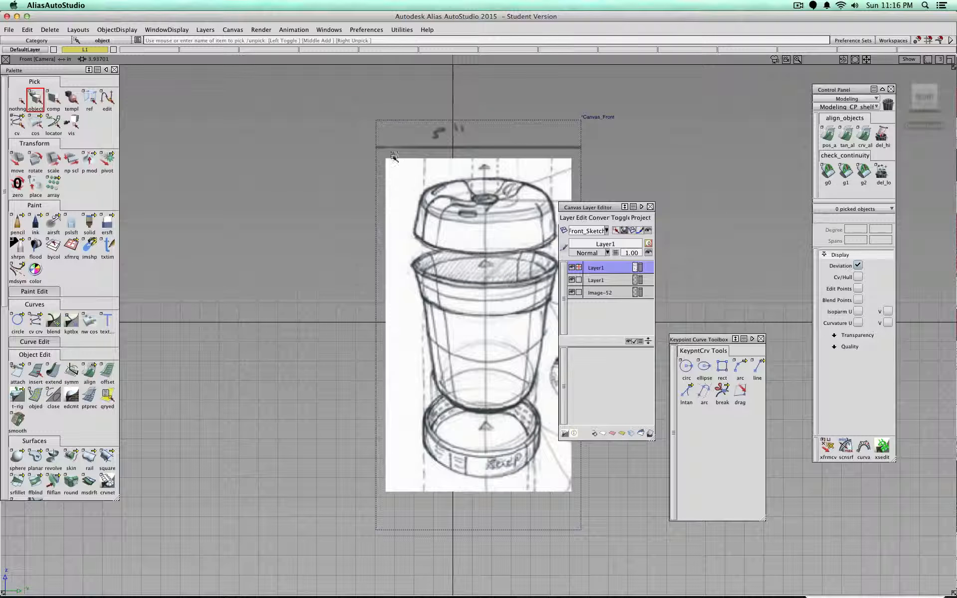
pyautogui.click(392, 120)
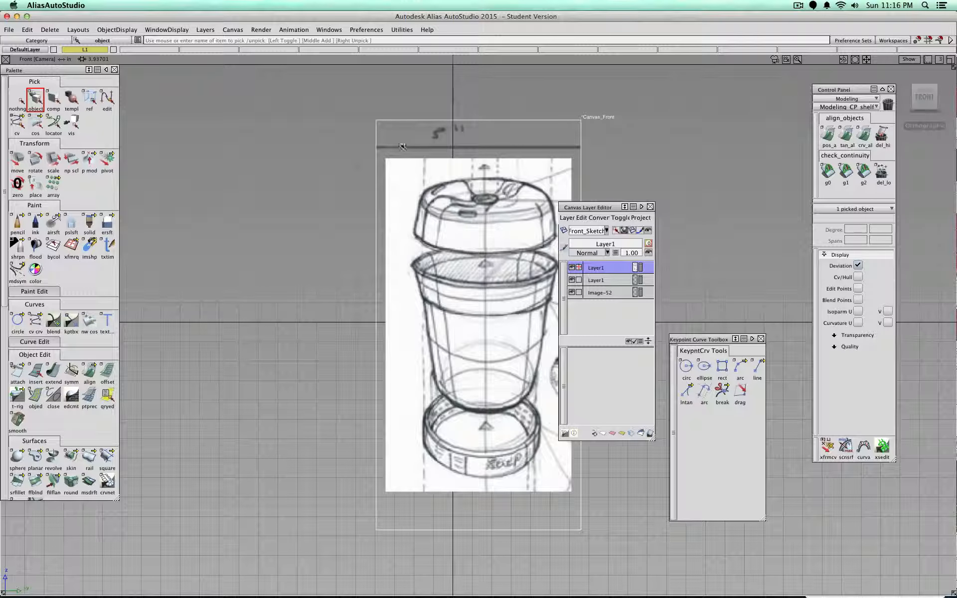
pyautogui.click(53, 159)
pyautogui.moveTo(355, 187); pyautogui.dragTo(339, 233)
pyautogui.keyDown('alt'); pyautogui.keyDown('shift'); pyautogui.moveTo(463, 288); pyautogui.dragTo(548, 309, button='right'); pyautogui.keyUp('shift'); pyautogui.keyUp('alt')
# Step: Draw two horizontal keypoint lines from the vertical axis above the cup canvas, the lower about one grid square long and the upper shorter
pyautogui.click(757, 368)
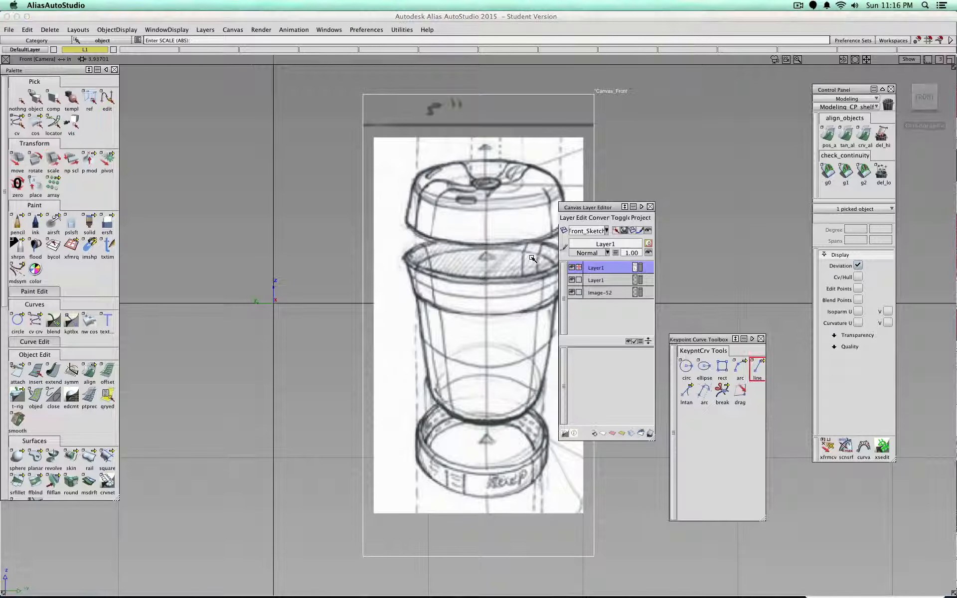
pyautogui.keyDown('alt'); pyautogui.keyDown('shift'); pyautogui.moveTo(534, 260); pyautogui.dragTo(465, 167, button='right'); pyautogui.keyUp('shift'); pyautogui.keyUp('alt')
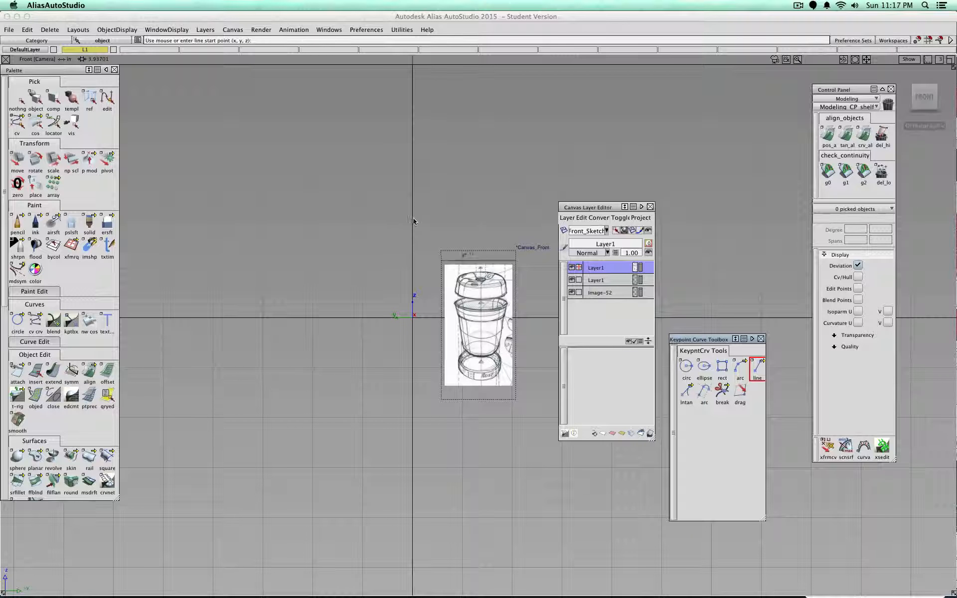
pyautogui.moveTo(413, 218); pyautogui.dragTo(461, 220)
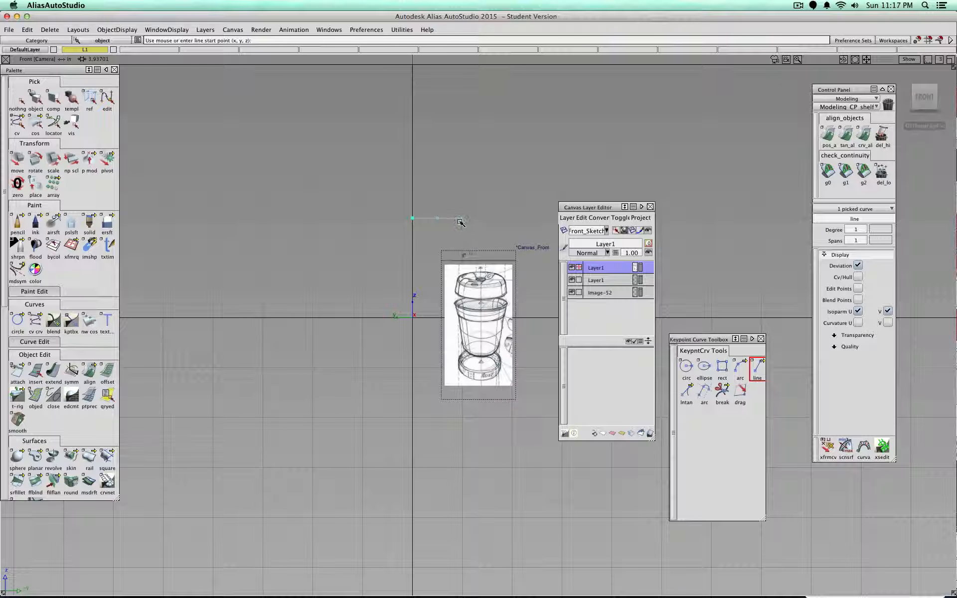
pyautogui.keyDown('alt'); pyautogui.keyDown('shift'); pyautogui.moveTo(459, 221); pyautogui.dragTo(490, 214, button='right'); pyautogui.keyUp('shift'); pyautogui.keyUp('alt')
pyautogui.keyDown('alt'); pyautogui.keyDown('shift'); pyautogui.moveTo(434, 207); pyautogui.dragTo(416, 284, button='middle'); pyautogui.keyUp('shift'); pyautogui.keyUp('alt')
pyautogui.keyDown('alt'); pyautogui.keyDown('shift'); pyautogui.moveTo(416, 284); pyautogui.dragTo(438, 272, button='right'); pyautogui.keyUp('shift'); pyautogui.keyUp('alt')
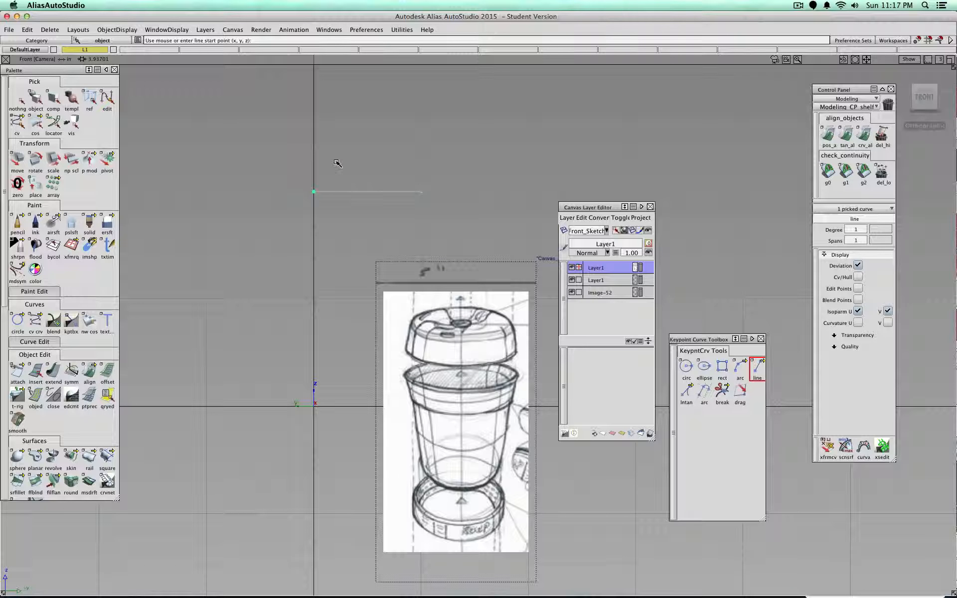
pyautogui.moveTo(313, 159); pyautogui.dragTo(395, 160)
# Step: Delete the longer, lower reference line above the cup canvas
pyautogui.click(40, 100)
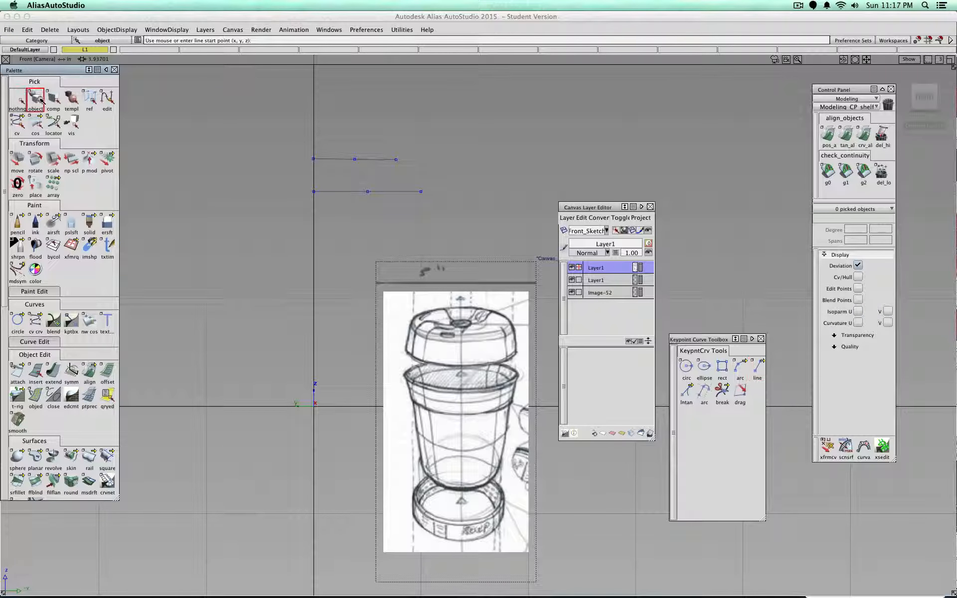
pyautogui.click(379, 192)
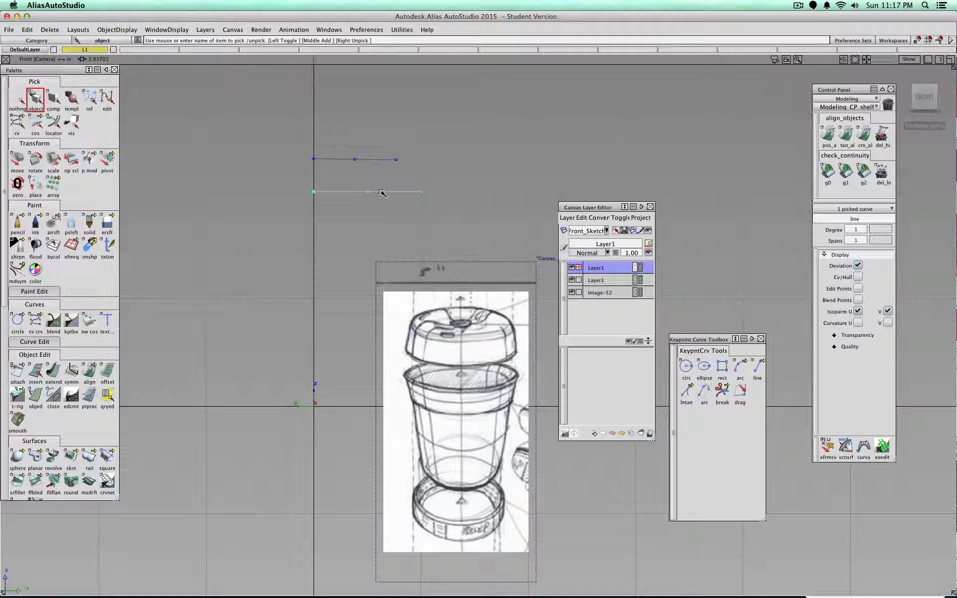
pyautogui.press('Delete')
pyautogui.press('Return')
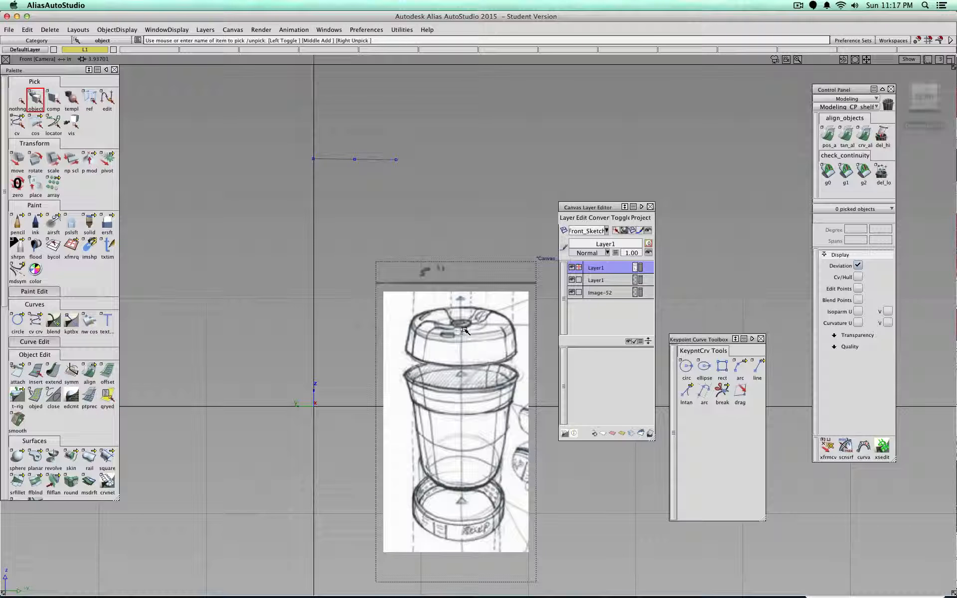
# Step: Move the cup canvas plane up to the remaining reference line and scale it down to roughly the line's length
pyautogui.click(452, 263)
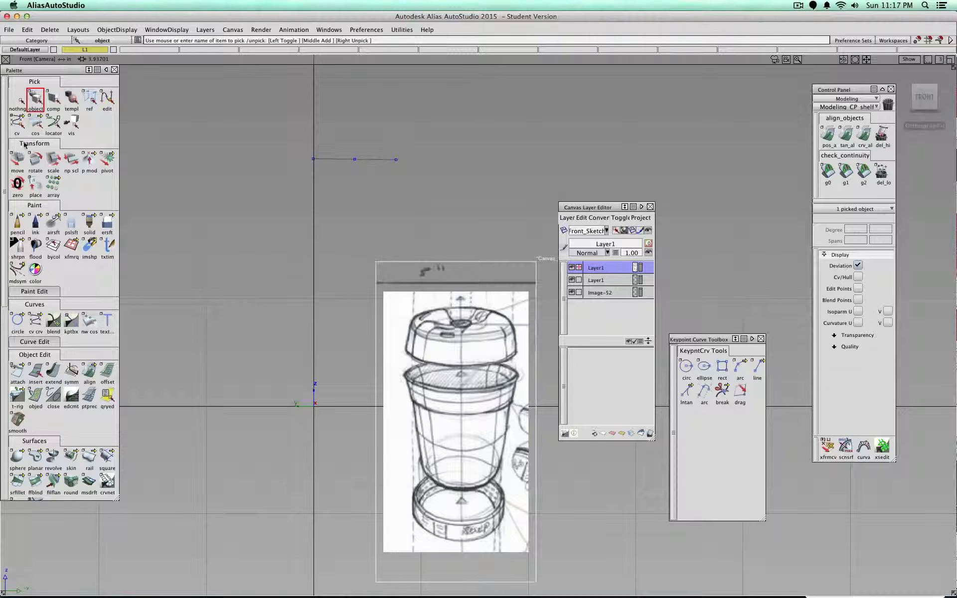
pyautogui.click(17, 159)
pyautogui.moveTo(504, 313)
pyautogui.mouseDown()
pyautogui.moveTo(441, 245)
pyautogui.moveTo(433, 203)
pyautogui.moveTo(406, 188)
pyautogui.mouseUp()
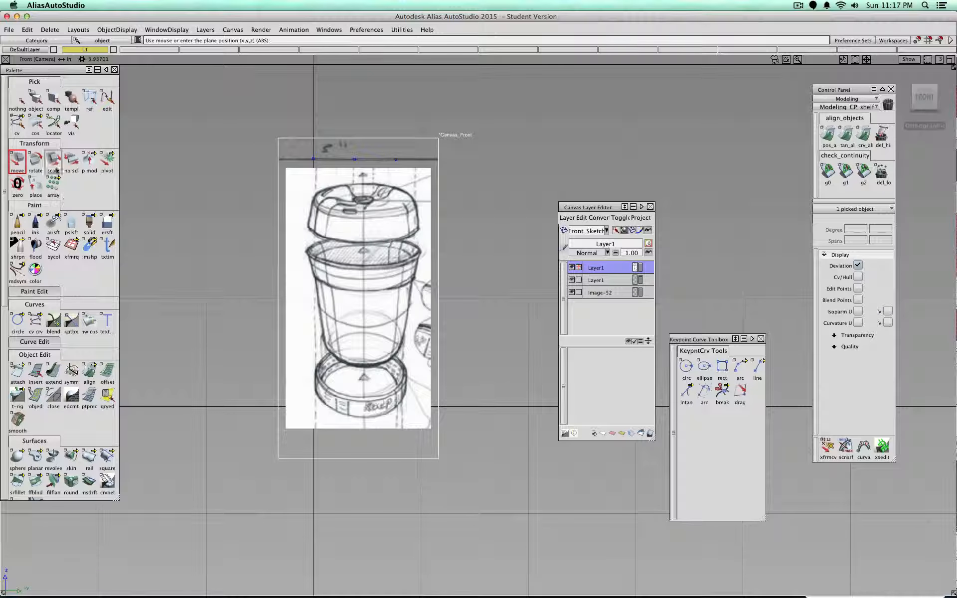
pyautogui.click(53, 160)
pyautogui.moveTo(490, 314); pyautogui.dragTo(433, 285)
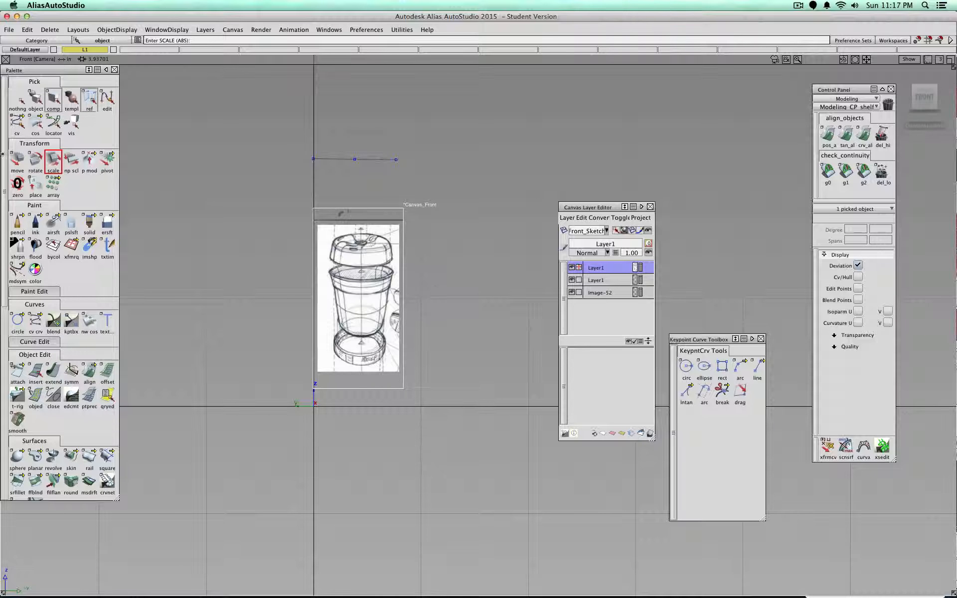
# Step: Move the scaled cup canvas down beside the origin and delete the remaining reference line
pyautogui.click(17, 159)
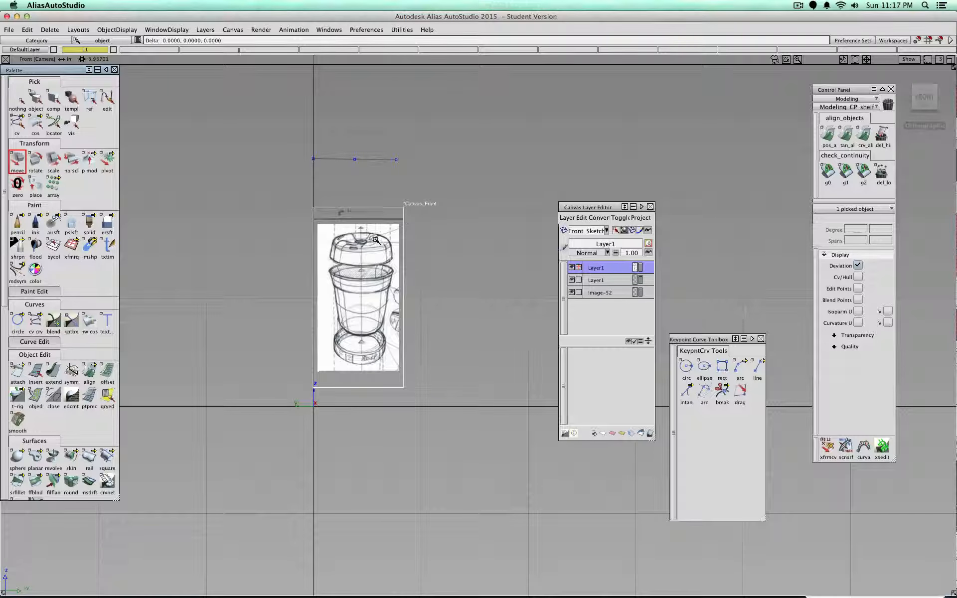
pyautogui.moveTo(377, 240)
pyautogui.mouseDown()
pyautogui.moveTo(382, 212)
pyautogui.moveTo(384, 281)
pyautogui.mouseUp()
pyautogui.click(359, 160)
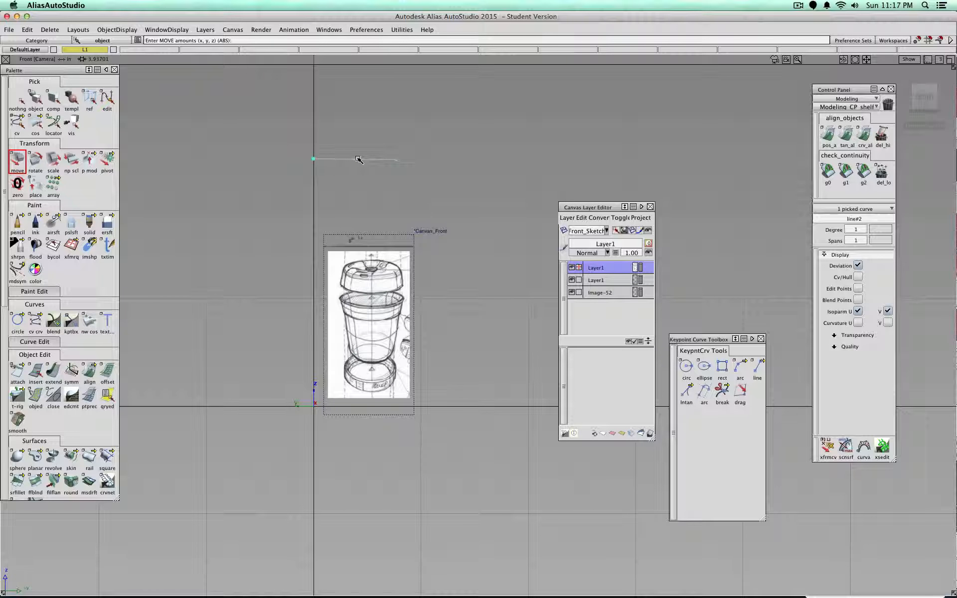
pyautogui.press('Delete')
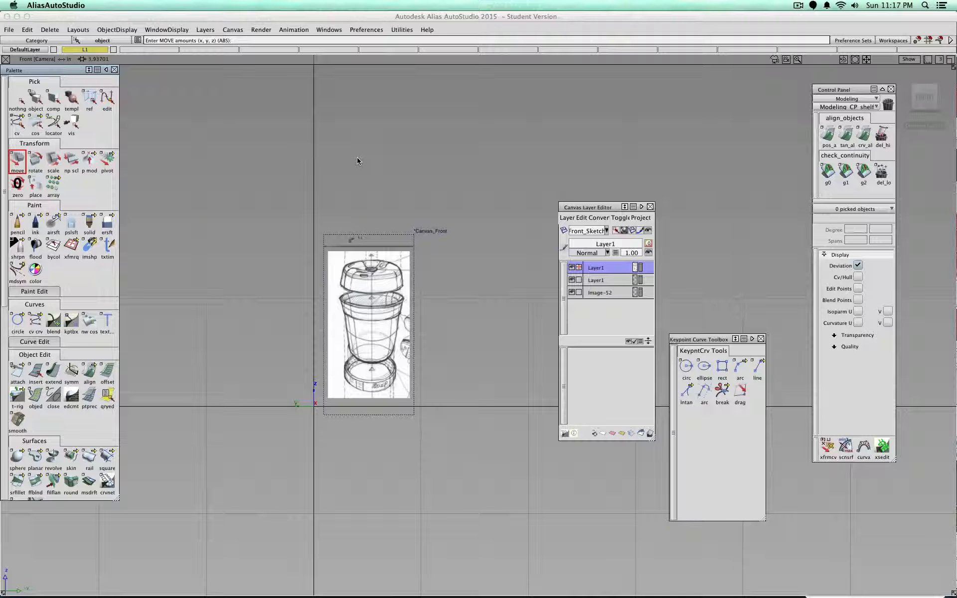
# Step: Examine the scaled cup canvas up close and its size and placement beside the origin in the front view
pyautogui.moveTo(356, 157)
pyautogui.keyDown('alt'); pyautogui.keyDown('shift'); pyautogui.mouseDown(button='right')
pyautogui.moveTo(323, 214)
pyautogui.moveTo(438, 271)
pyautogui.moveTo(438, 212)
pyautogui.mouseUp(button='right'); pyautogui.keyUp('shift'); pyautogui.keyUp('alt')
pyautogui.scroll(-10, 438, 212)
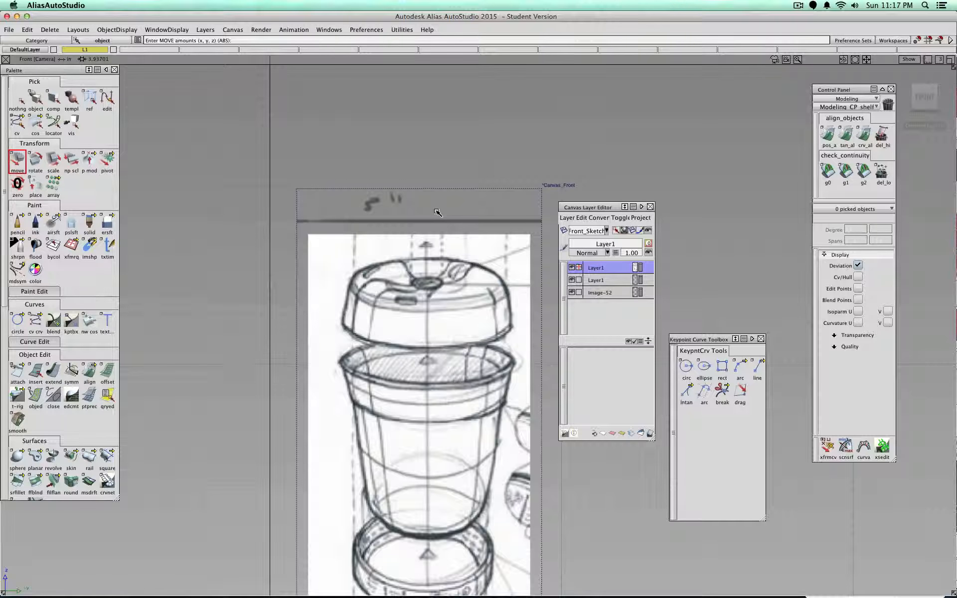
pyautogui.scroll(-5, 418, 220)
pyautogui.scroll(-1, 418, 219)
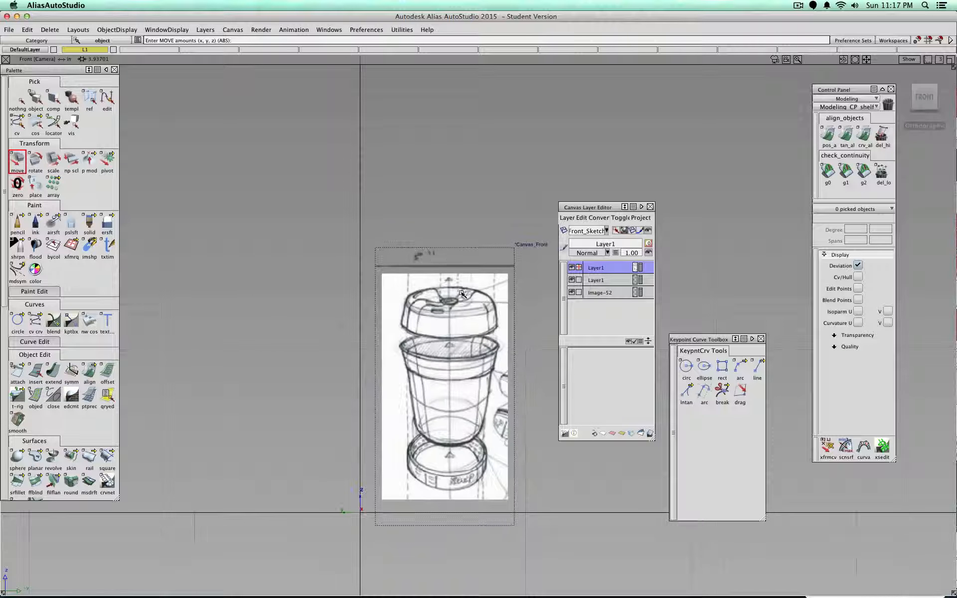
pyautogui.keyDown('alt'); pyautogui.keyDown('shift'); pyautogui.moveTo(458, 304); pyautogui.dragTo(427, 265, button='middle'); pyautogui.keyUp('shift'); pyautogui.keyUp('alt')
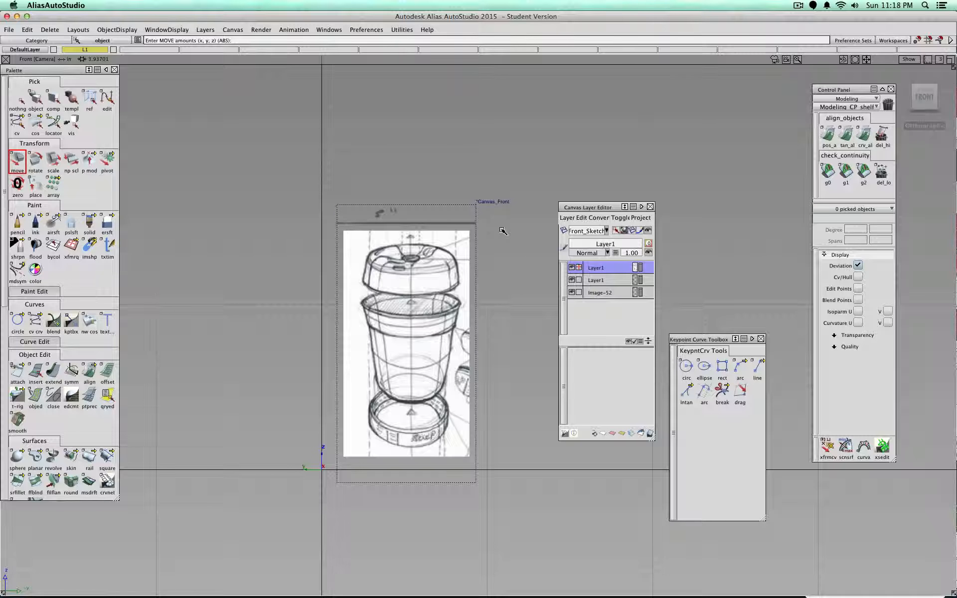
pyautogui.scroll(-3, 503, 240)
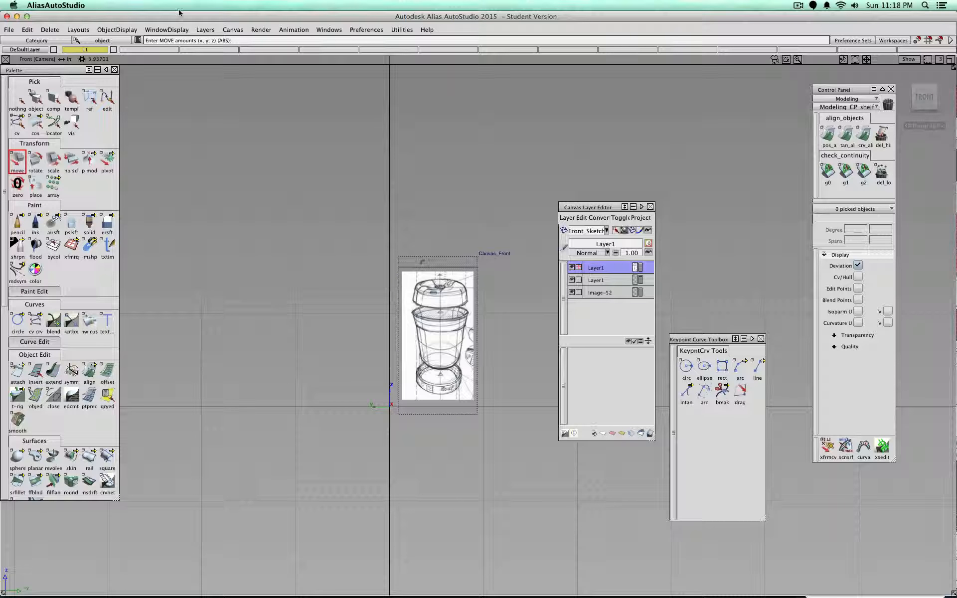
pyautogui.click(233, 29)
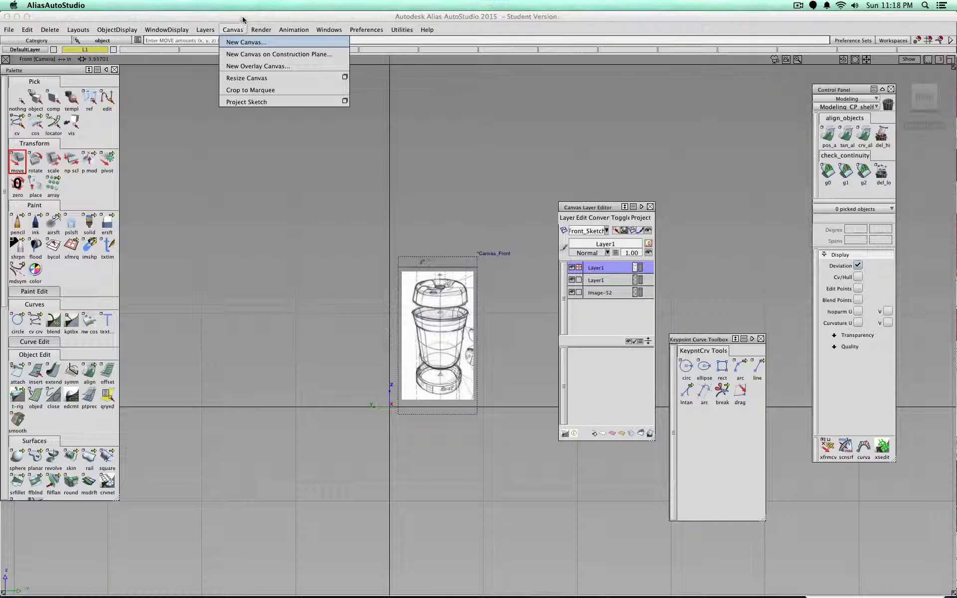
pyautogui.click(599, 206)
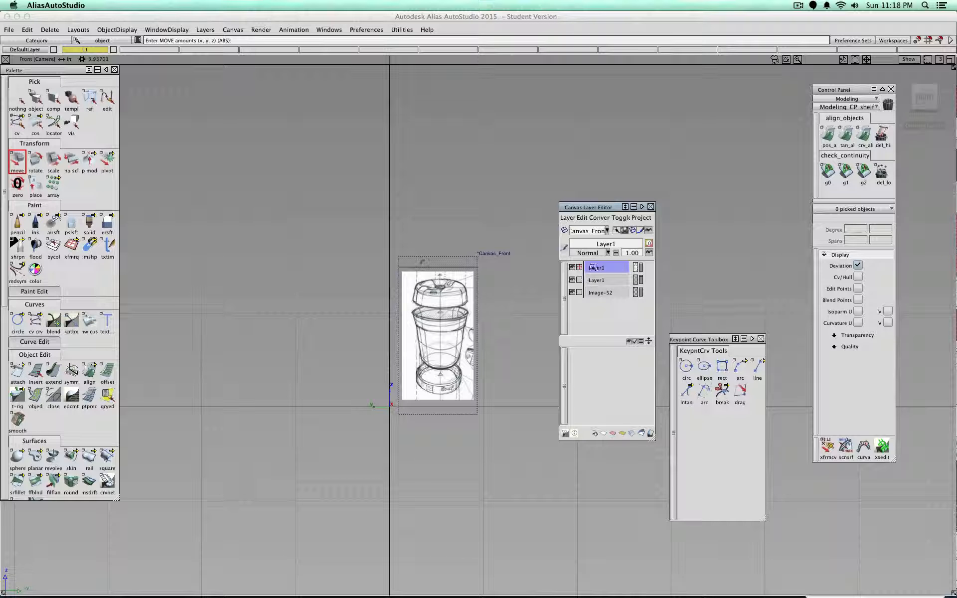